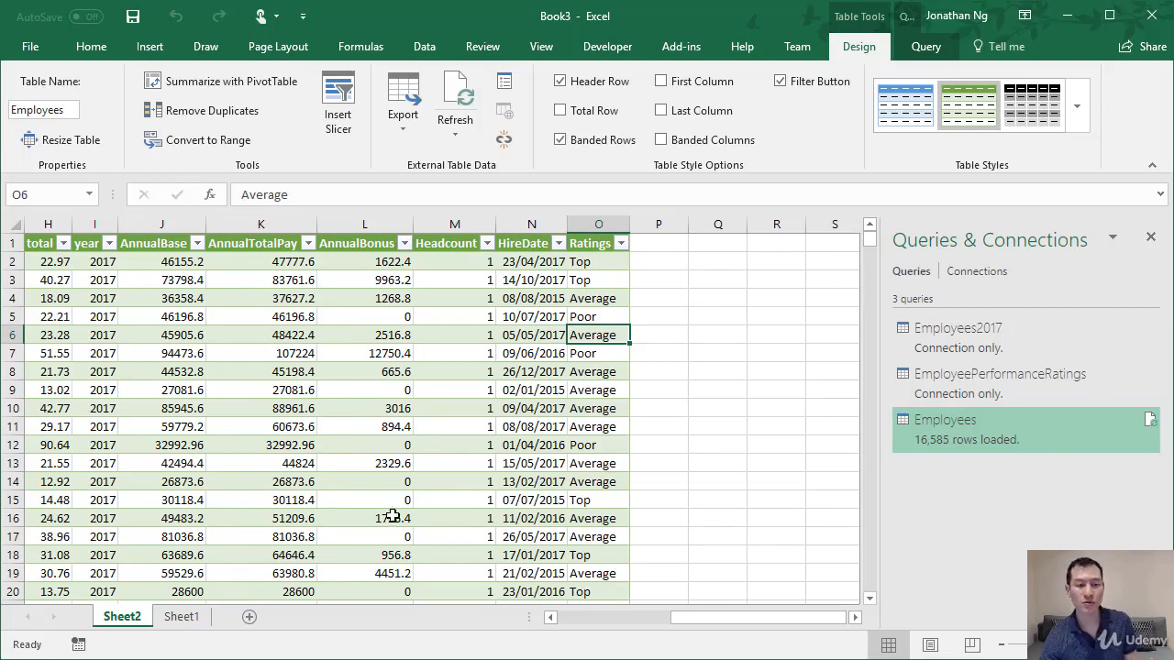
Rename the worksheet Sheet1 as Inputs.
{"action": "double_click", "coordinate": [182, 617]}
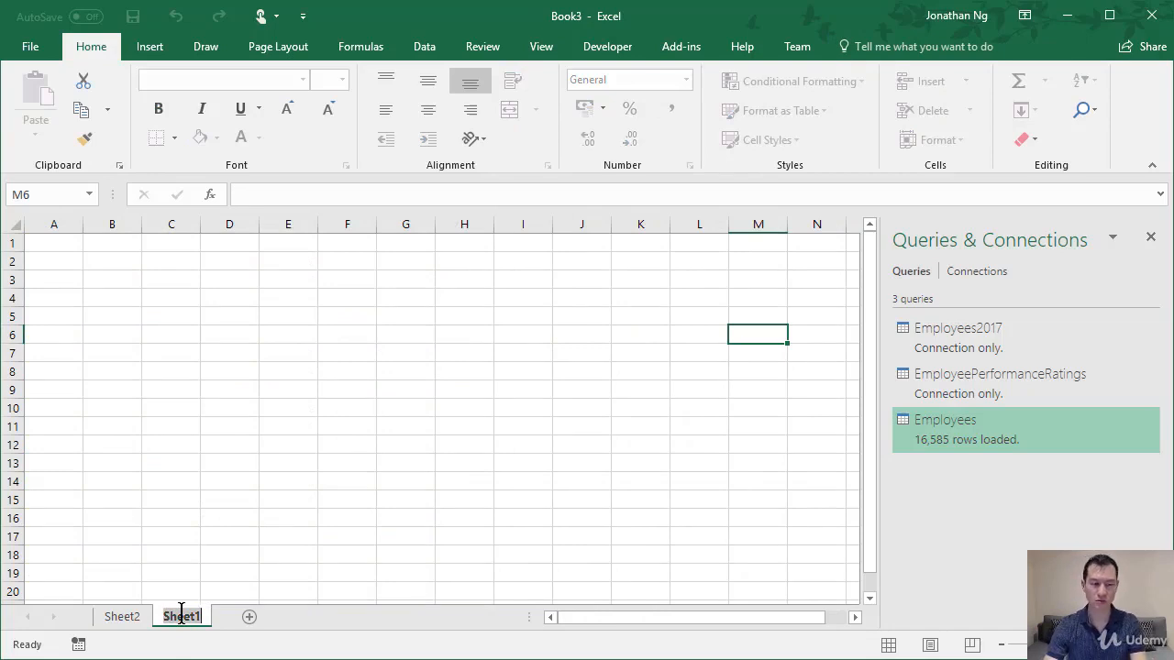
{"action": "type", "text": "Inputs"}
{"action": "key", "text": "Return"}
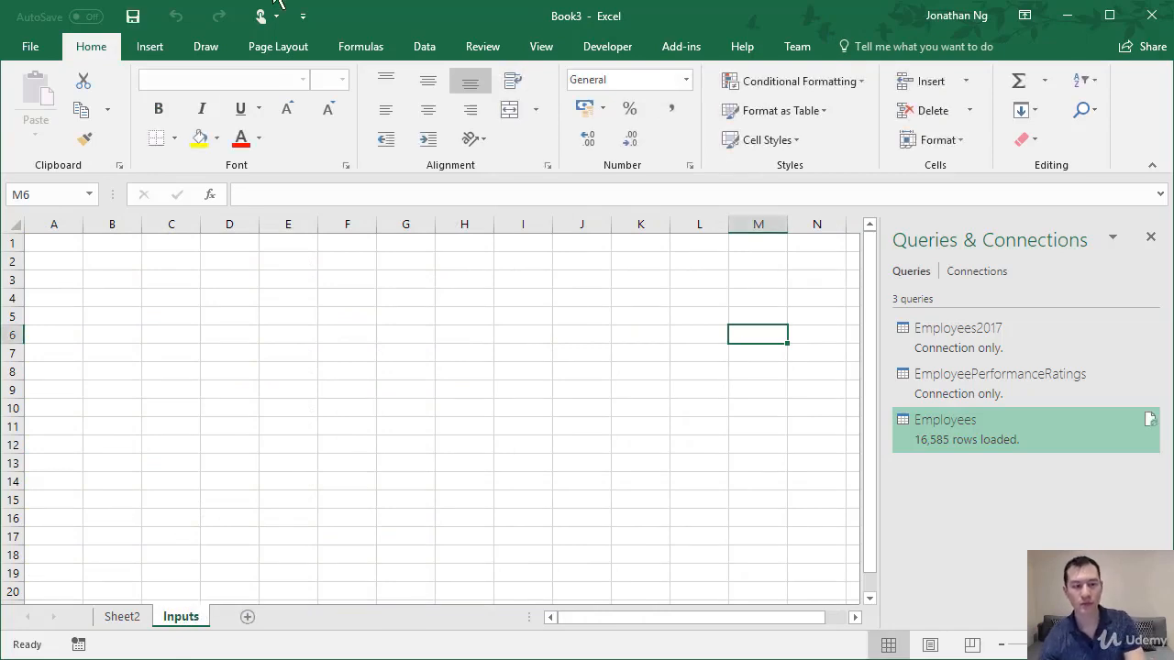
Enter the column headers Rating and Uplift in cells D3 and E3 of the Inputs sheet.
{"action": "left_click", "coordinate": [241, 277]}
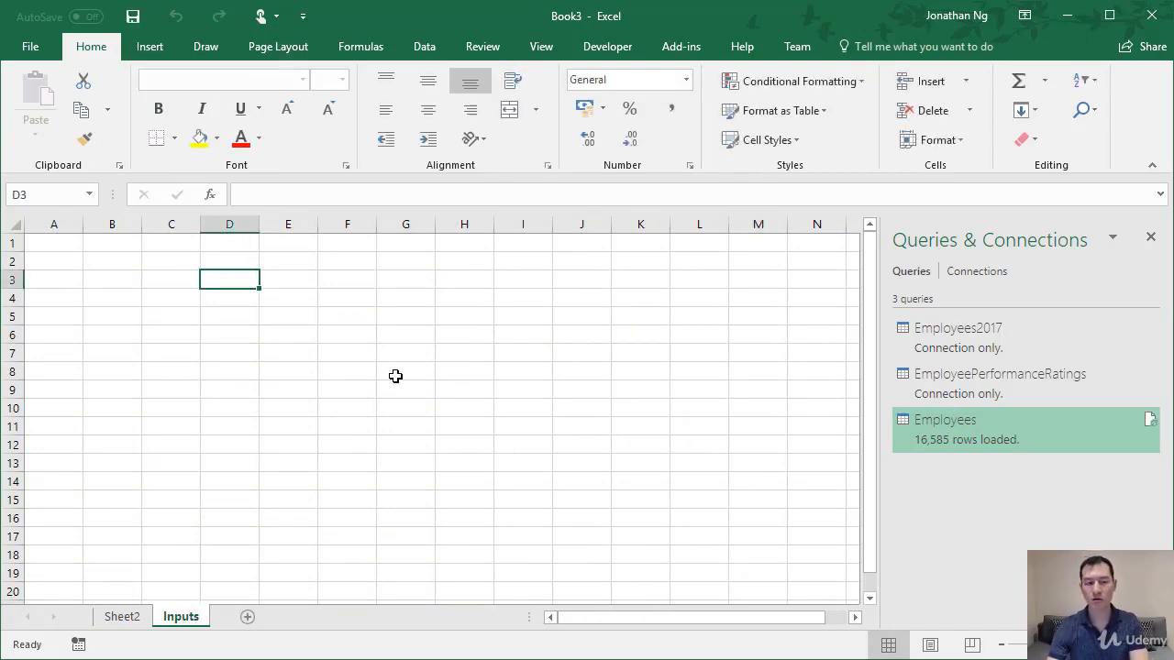
{"action": "type", "text": "Rating"}
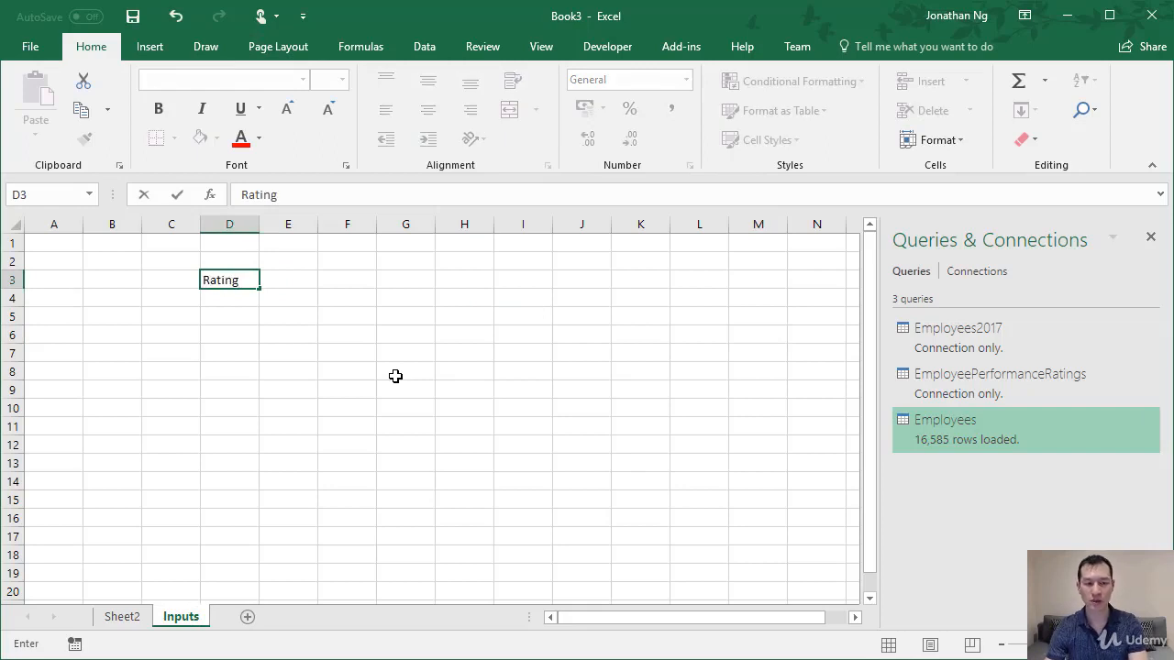
{"action": "key", "text": "Tab"}
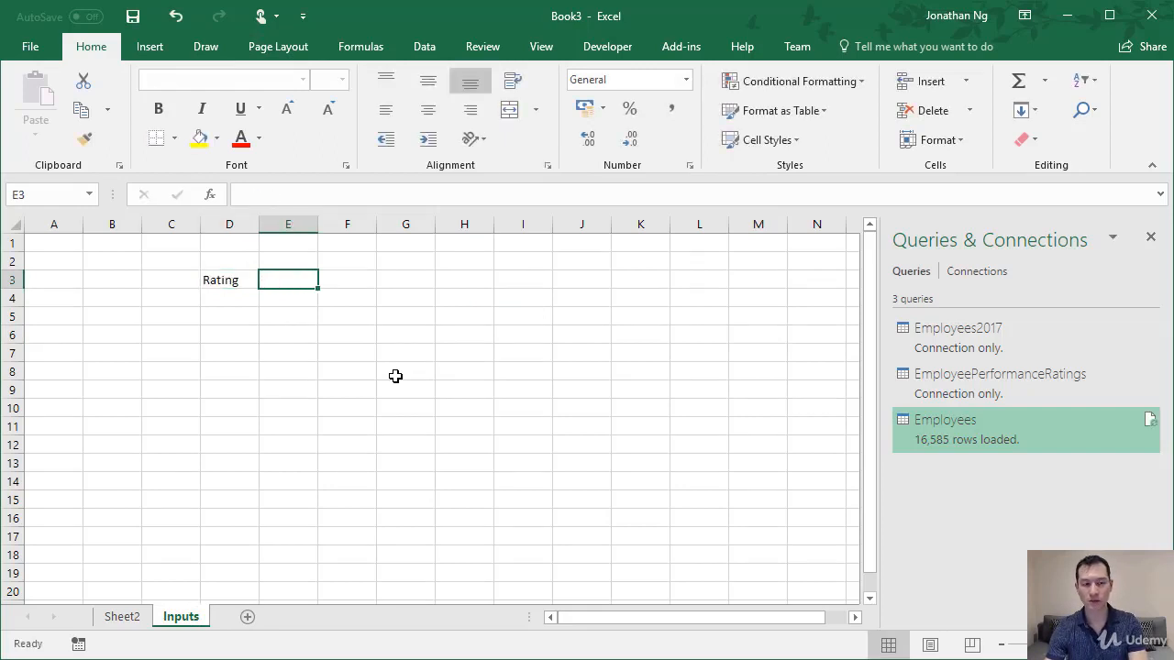
{"action": "type", "text": "Uplift"}
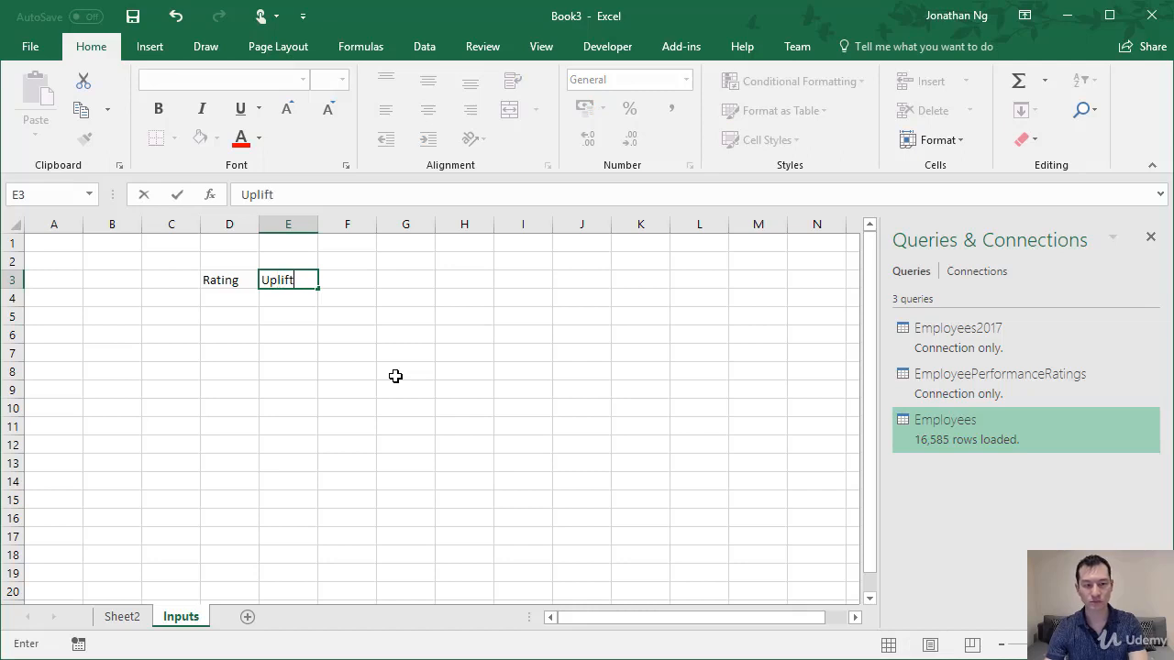
{"action": "key", "text": "Return"}
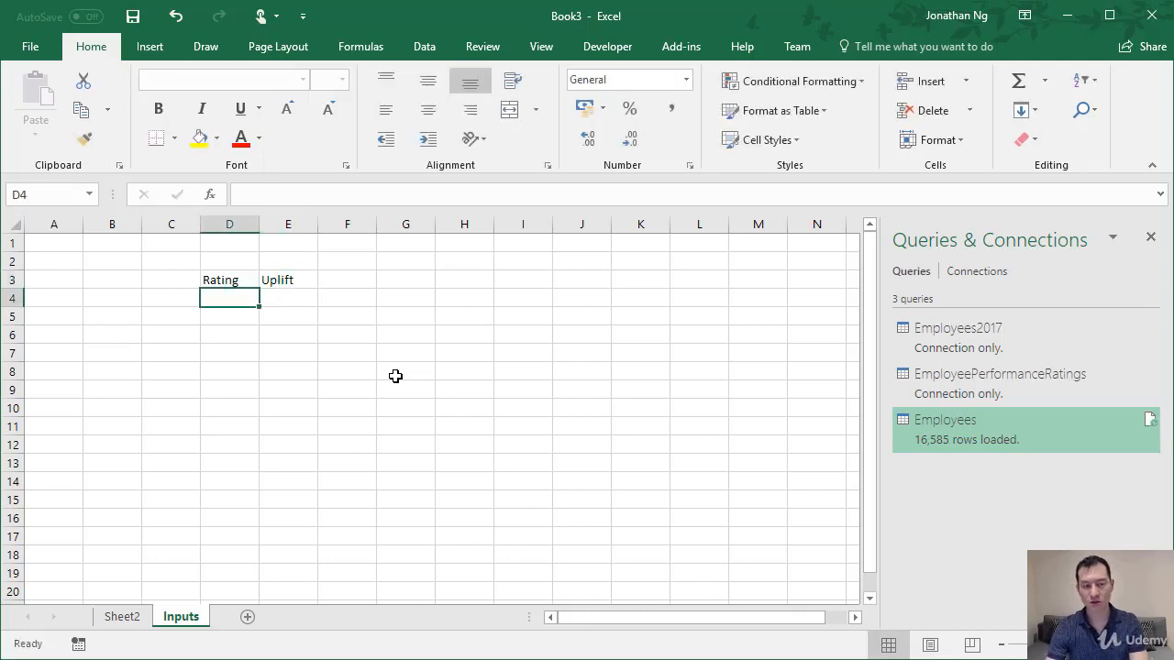
List the ratings Top, Average and Poor under the Rating header in D4:D6.
{"action": "type", "text": "Top"}
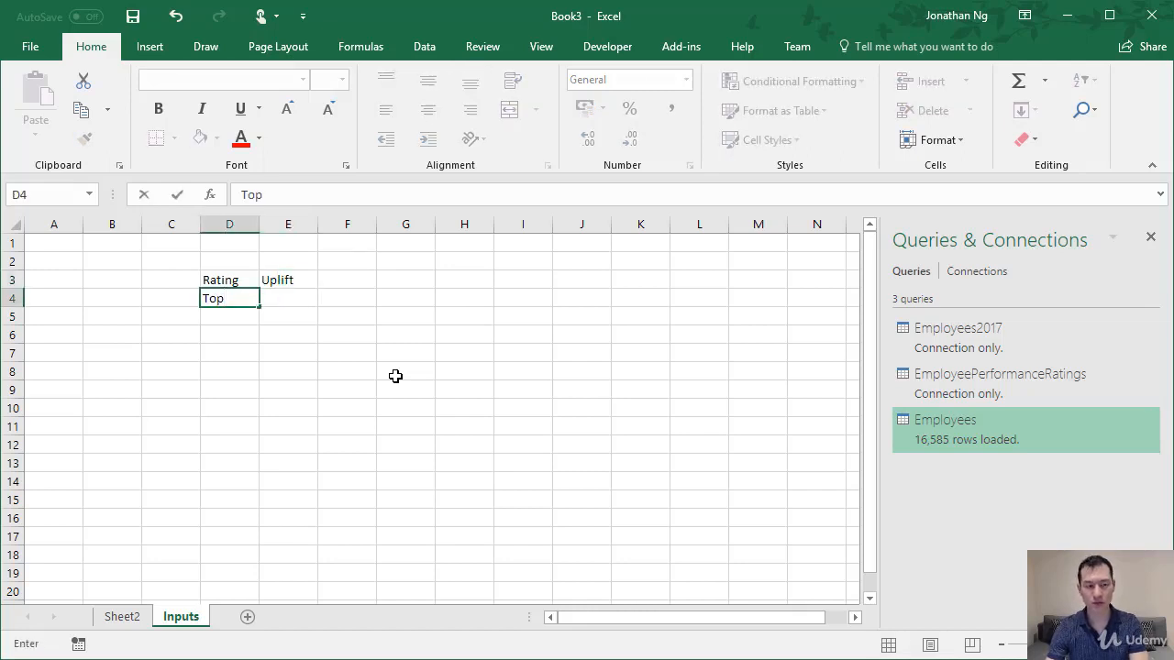
{"action": "key", "text": "Return"}
{"action": "type", "text": "Average"}
{"action": "key", "text": "Return"}
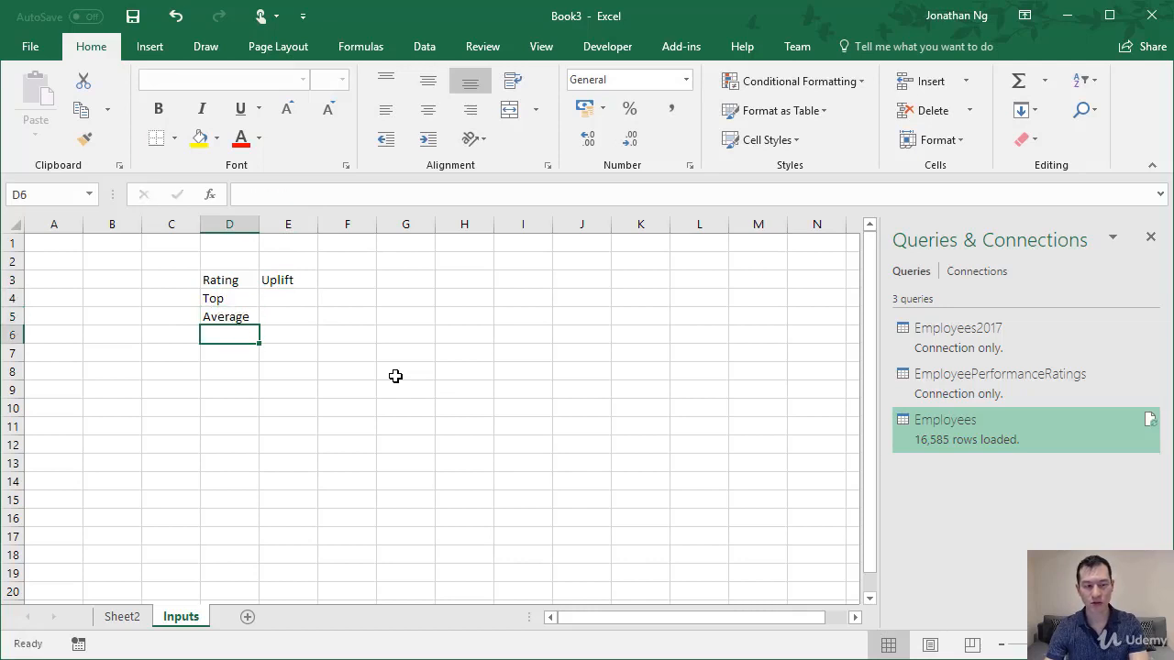
{"action": "type", "text": "Poor"}
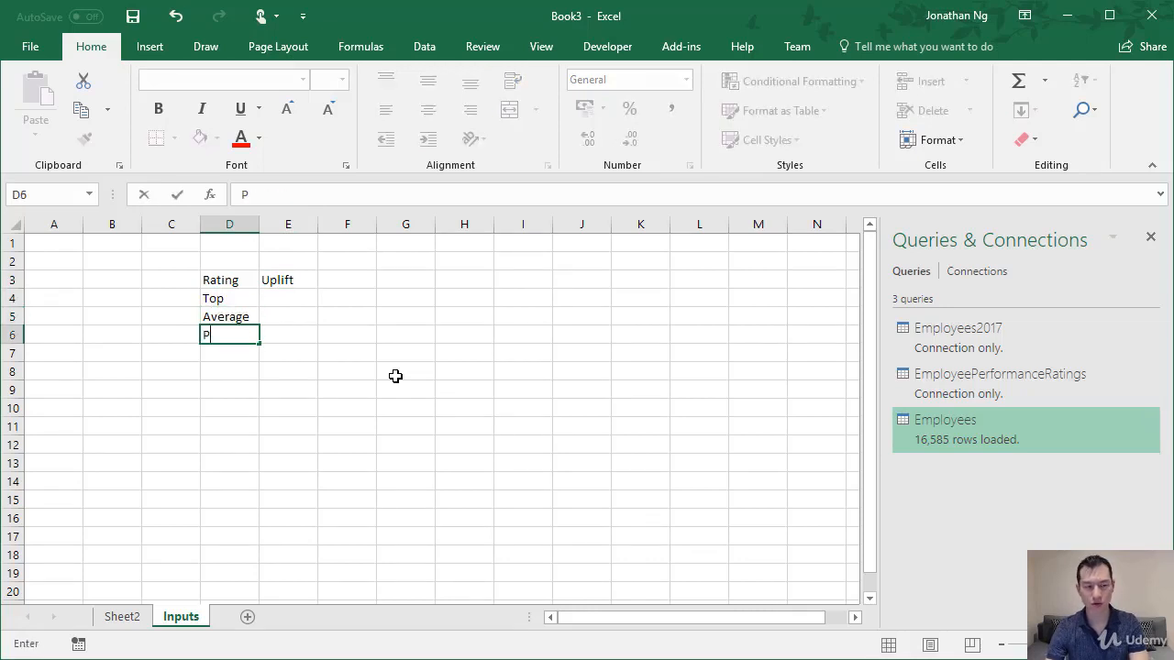
{"action": "key", "text": "Tab"}
Enter the uplift values 20 for Top, 10 for Average and 0 for Poor in E4:E6.
{"action": "key", "text": "Up"}
{"action": "key", "text": "Up"}
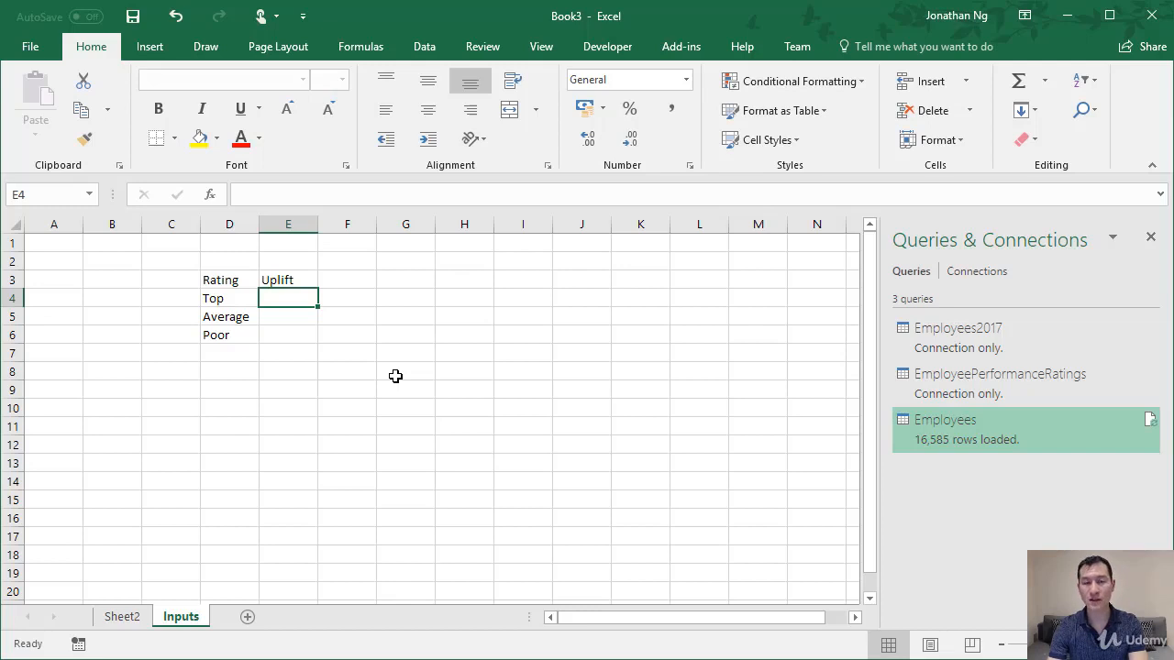
{"action": "type", "text": "20"}
{"action": "key", "text": "Return"}
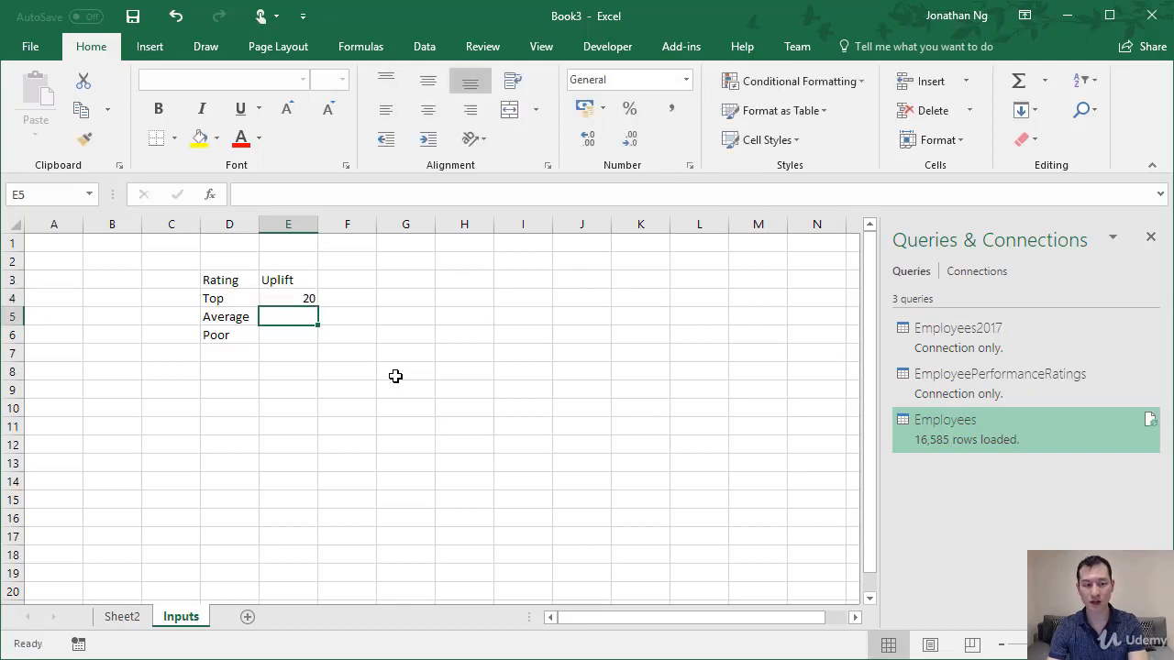
{"action": "type", "text": "10"}
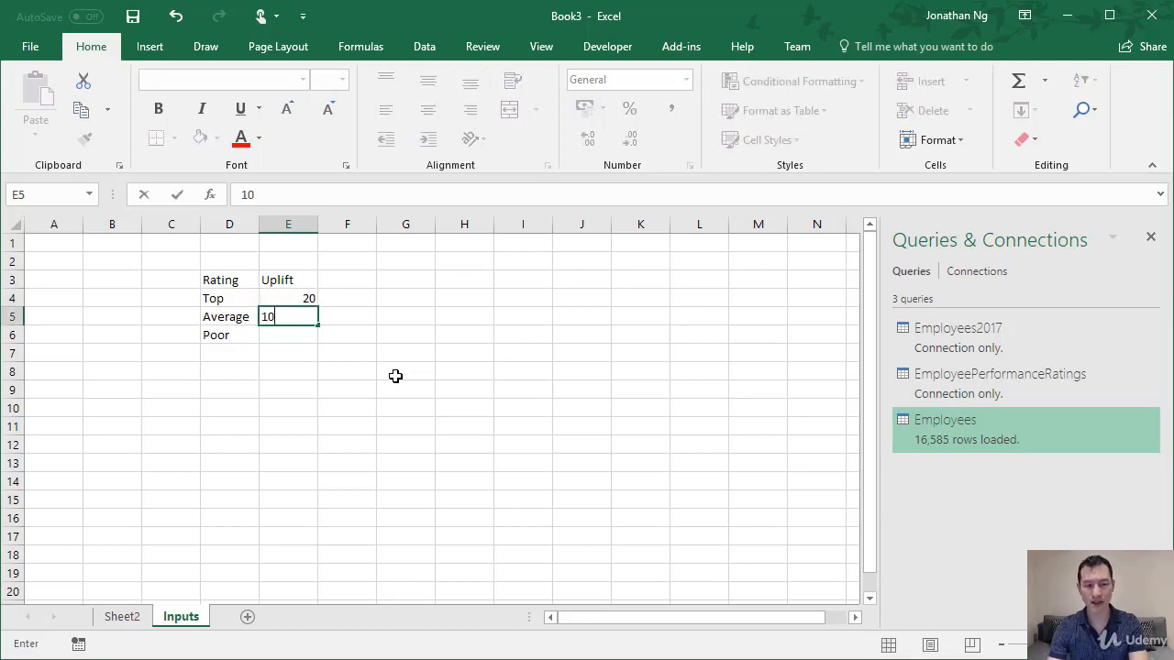
{"action": "key", "text": "Return"}
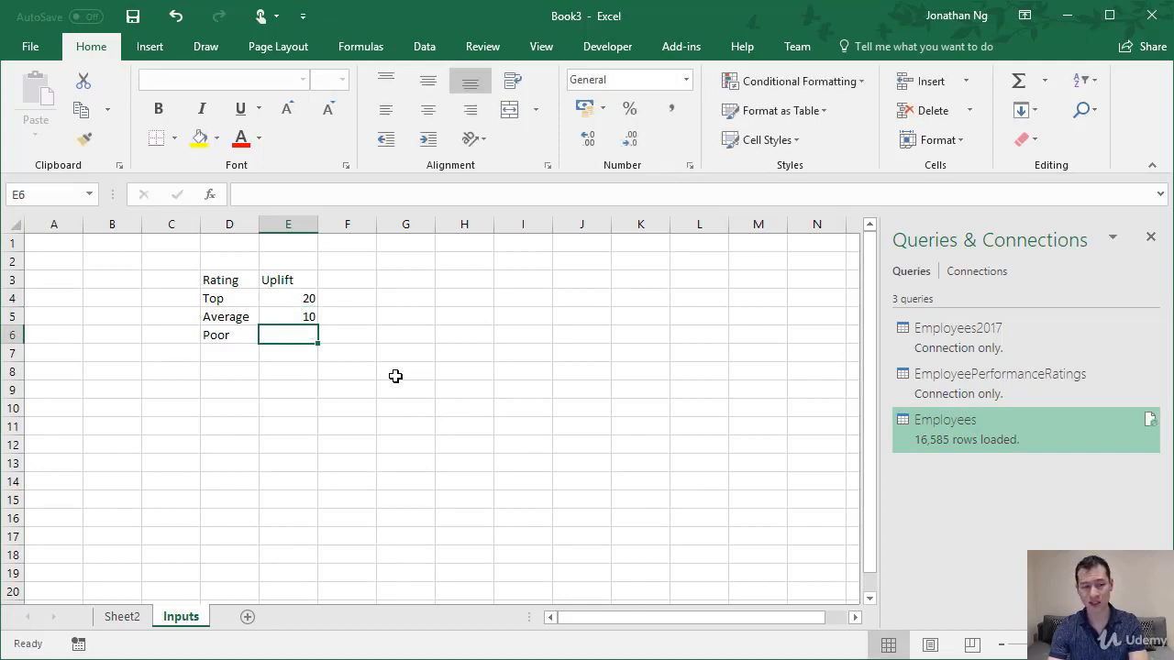
{"action": "type", "text": "0"}
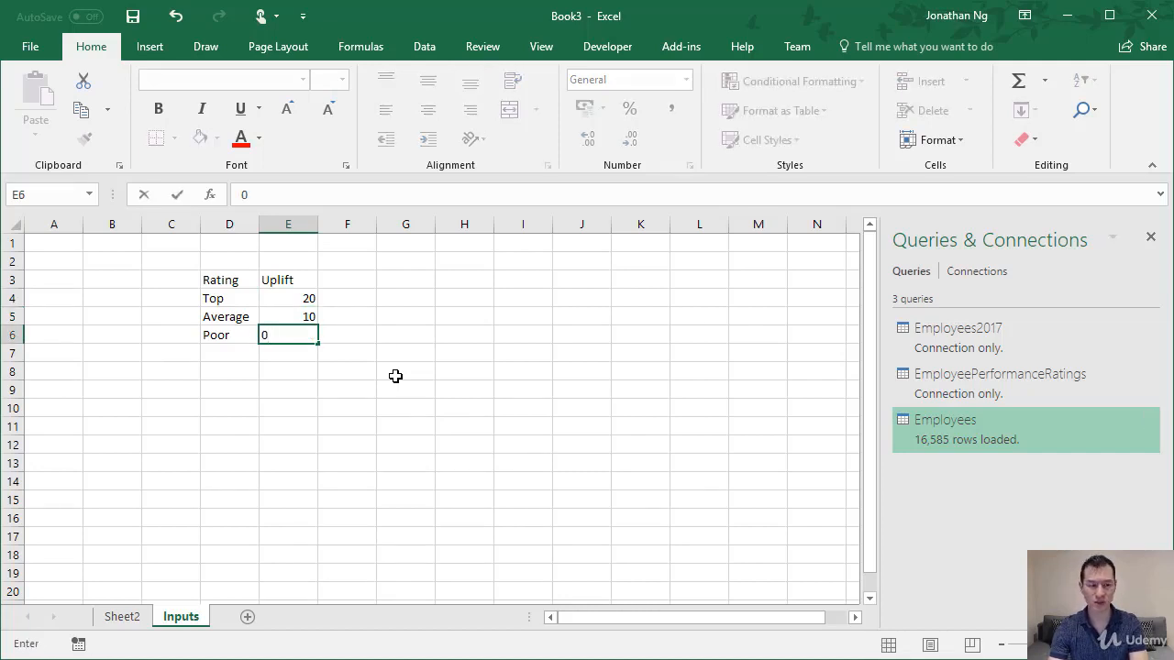
{"action": "key", "text": "Return"}
Create cell names for the uplift values from the left-column labels of D4:E6, and check the name of each value cell.
{"action": "key", "text": "Up"}
{"action": "key", "text": "Up"}
{"action": "key", "text": "Up"}
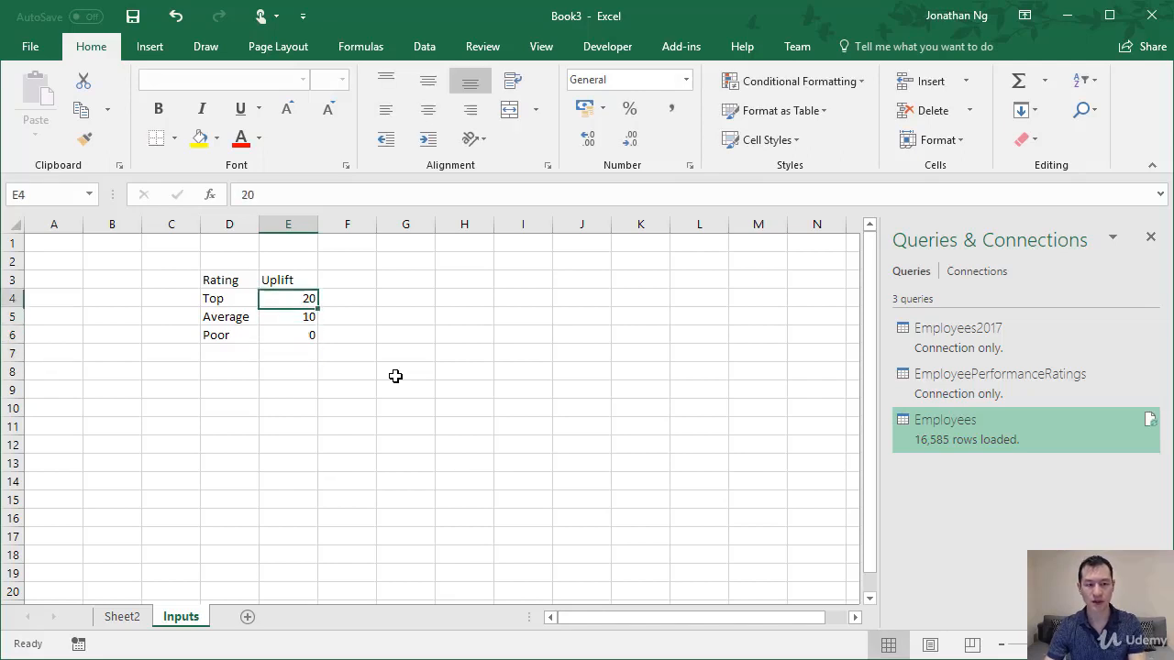
{"action": "key", "text": "Left"}
{"action": "key", "text": "shift+Down"}
{"action": "key", "text": "shift+Right"}
{"action": "key", "text": "shift+Down"}
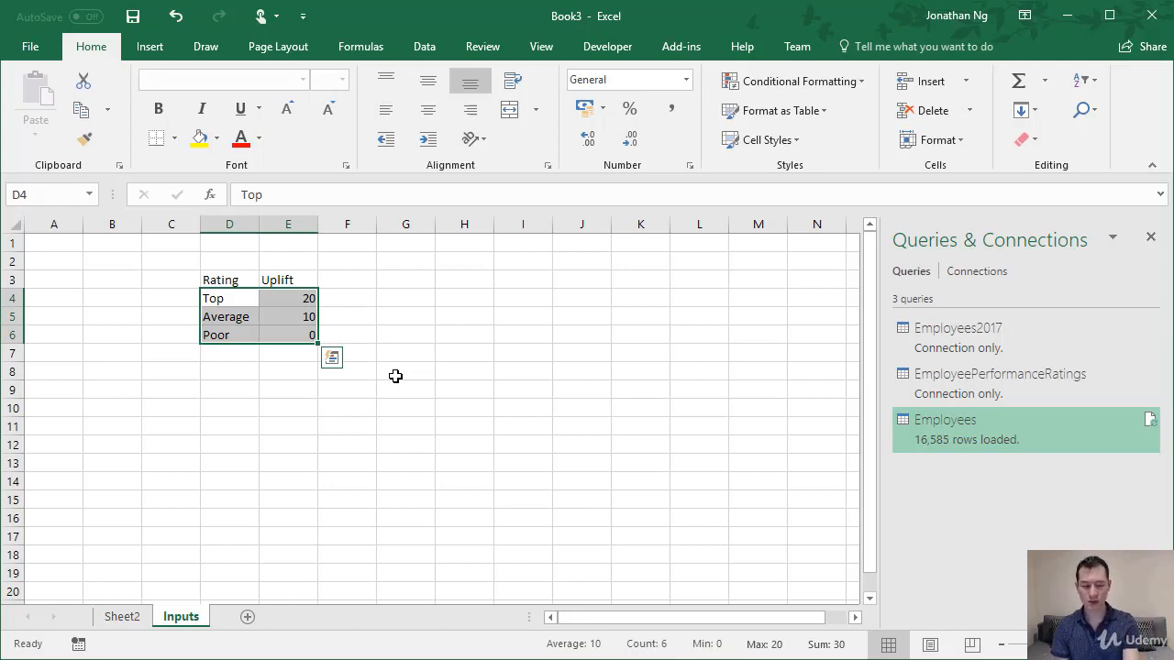
{"action": "key", "text": "ctrl+shift+F3"}
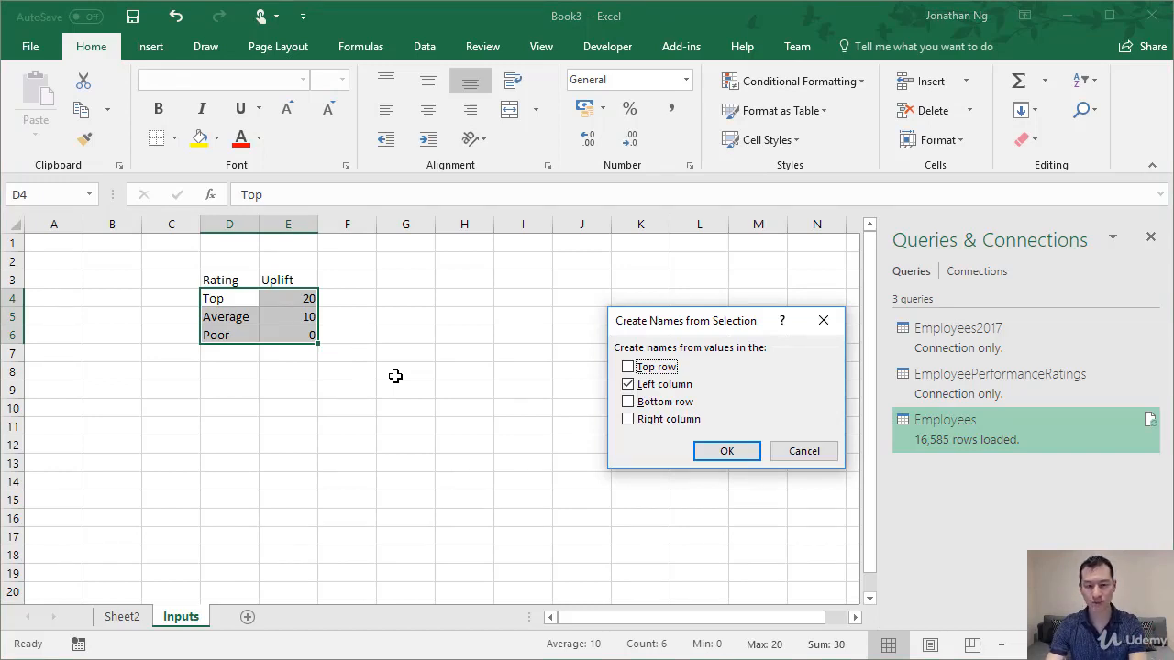
{"action": "key", "text": "Return"}
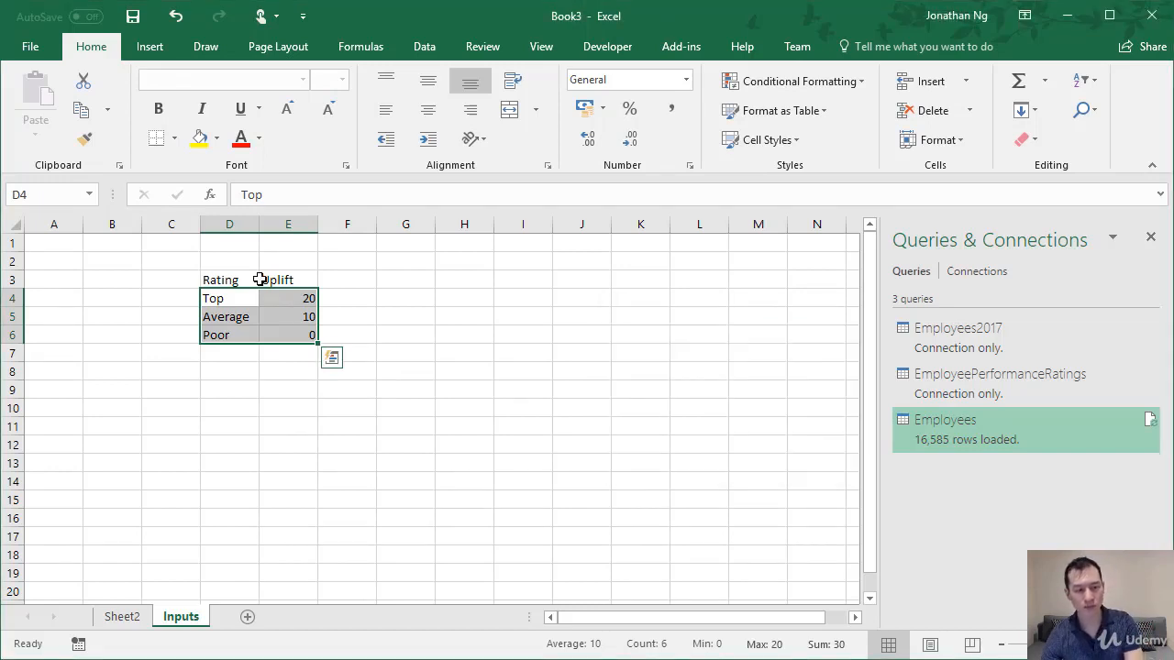
{"action": "left_click", "coordinate": [311, 300]}
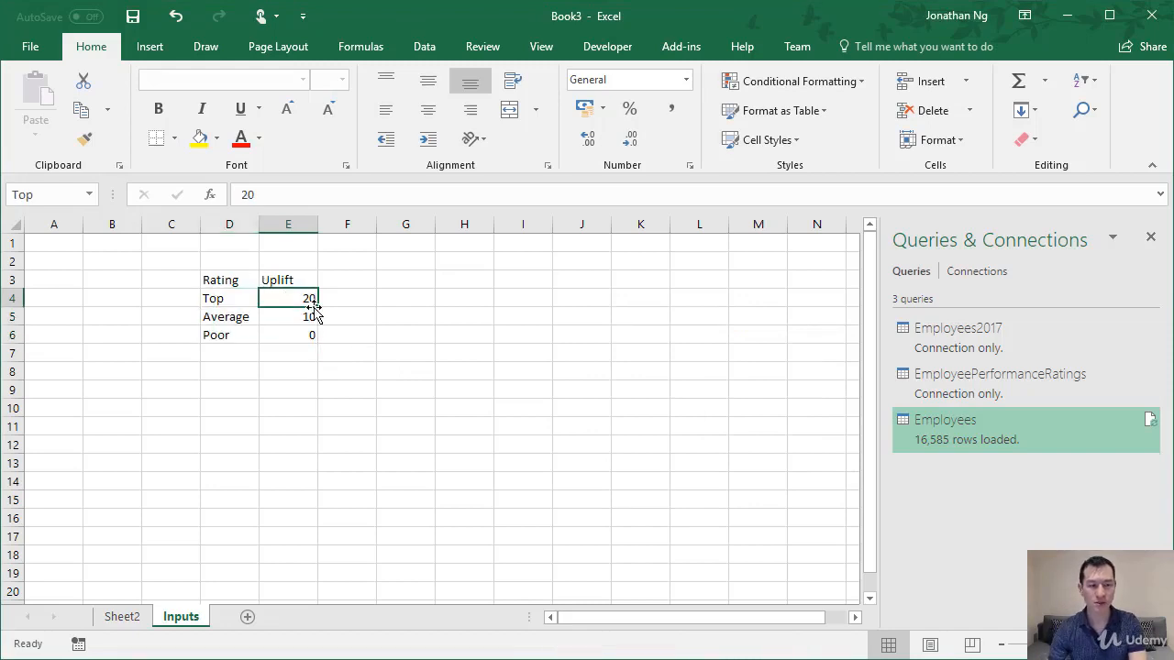
{"action": "key", "text": "Down"}
{"action": "key", "text": "Down"}
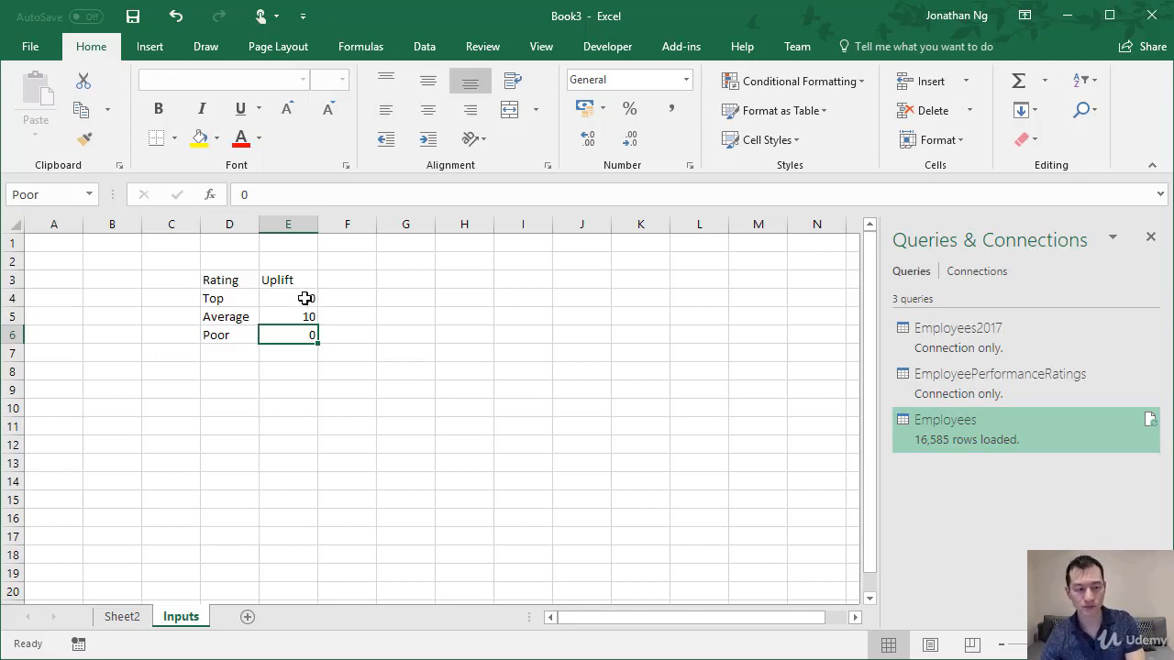
{"action": "left_click", "coordinate": [305, 298]}
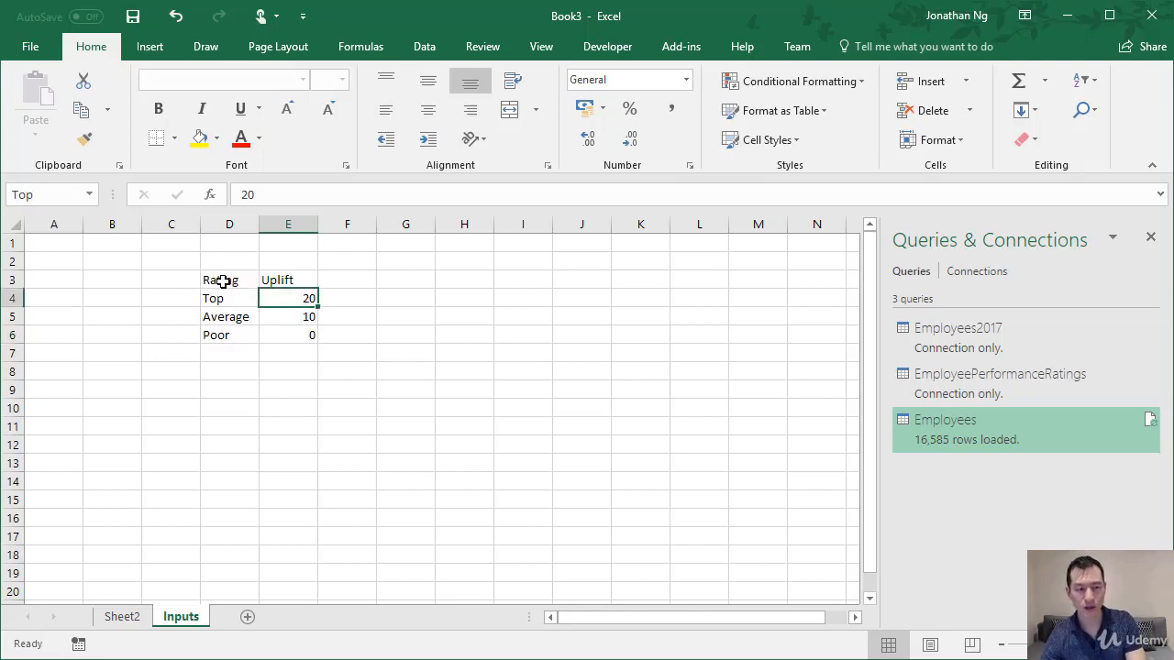
Convert the range D3:E6 into a table with headers.
{"action": "left_click", "coordinate": [229, 282]}
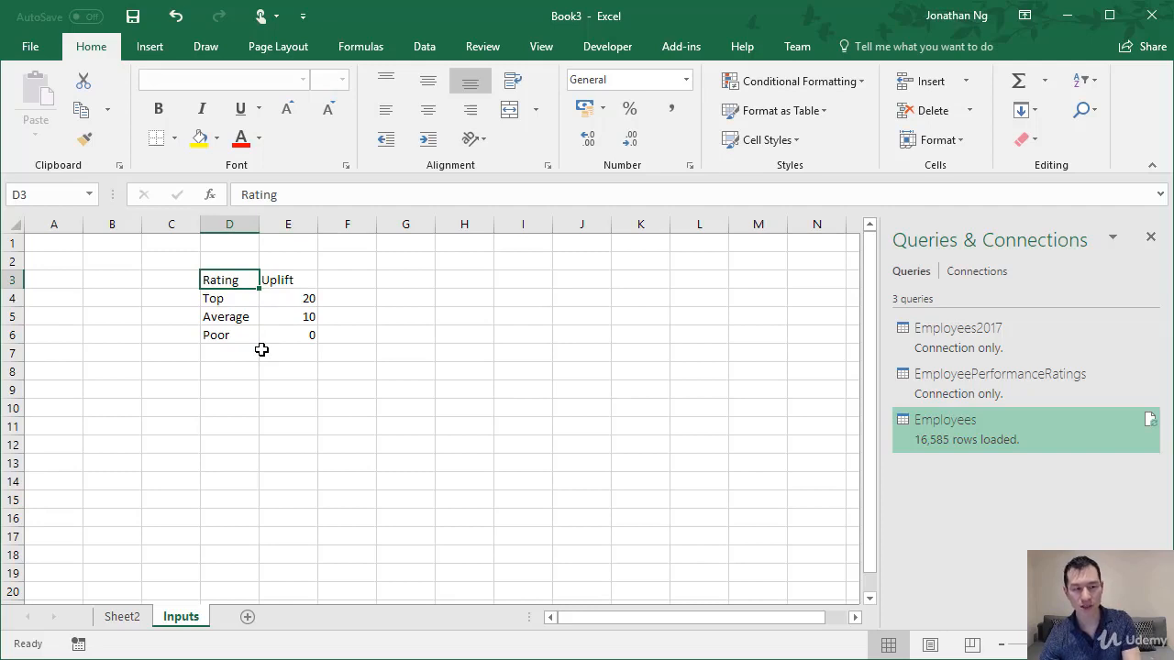
{"action": "key", "text": "ctrl+t"}
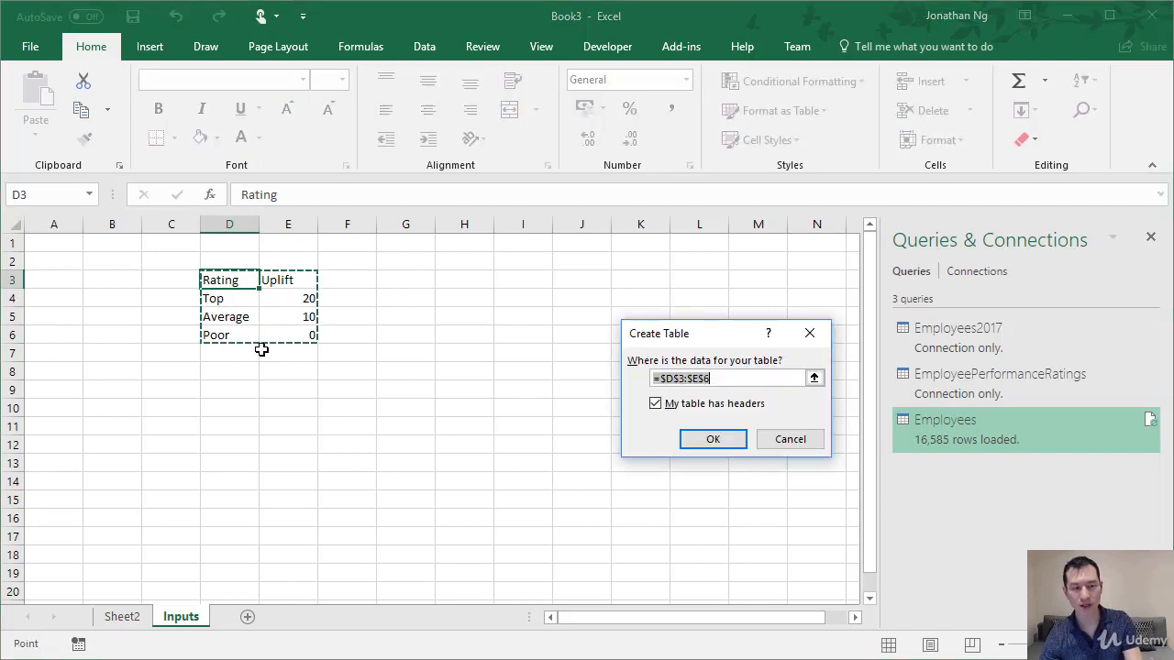
{"action": "left_click", "coordinate": [713, 439]}
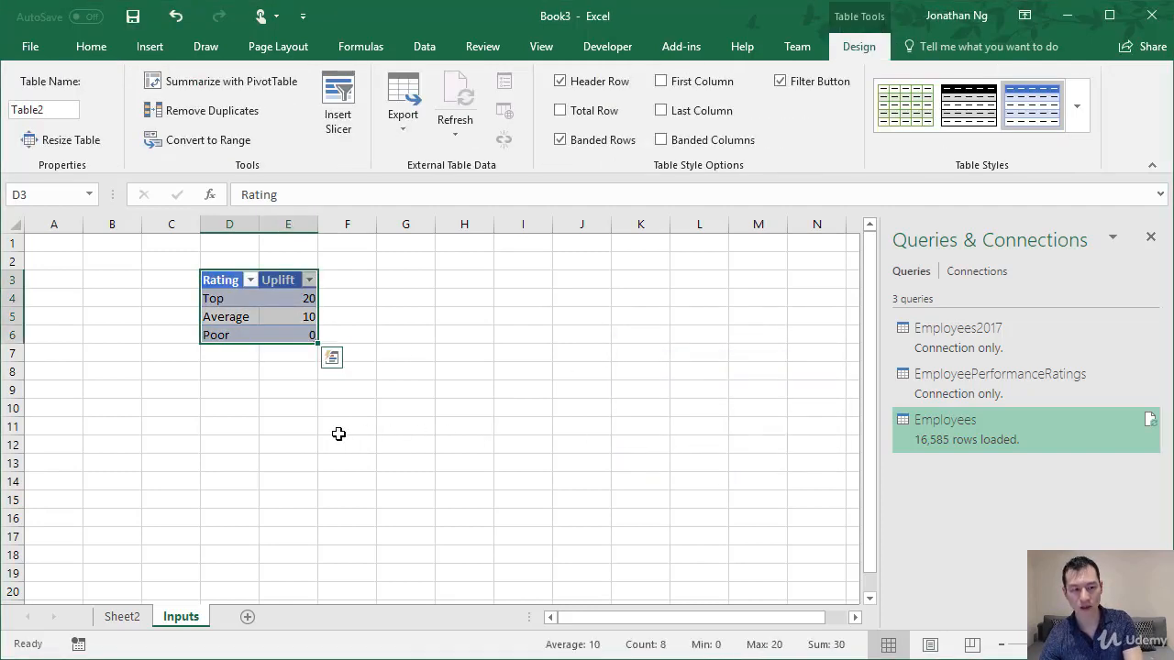
{"action": "left_click", "coordinate": [241, 372]}
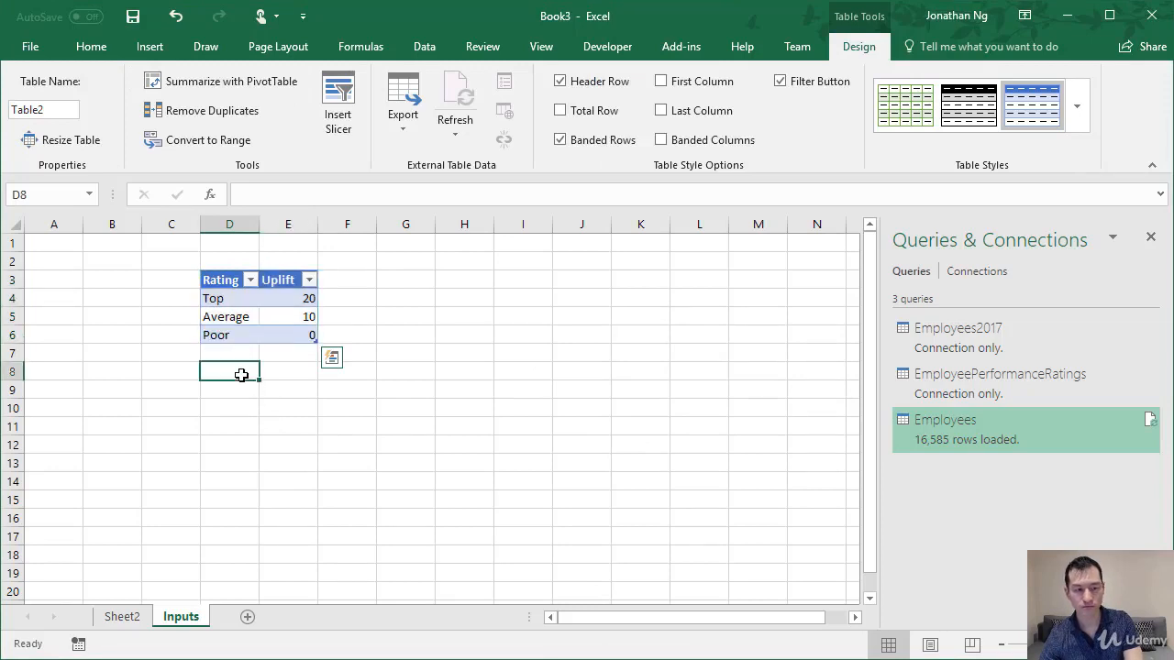
Rename the new rating table as RatingUplift.
{"action": "left_click", "coordinate": [239, 319]}
{"action": "left_click", "coordinate": [854, 48]}
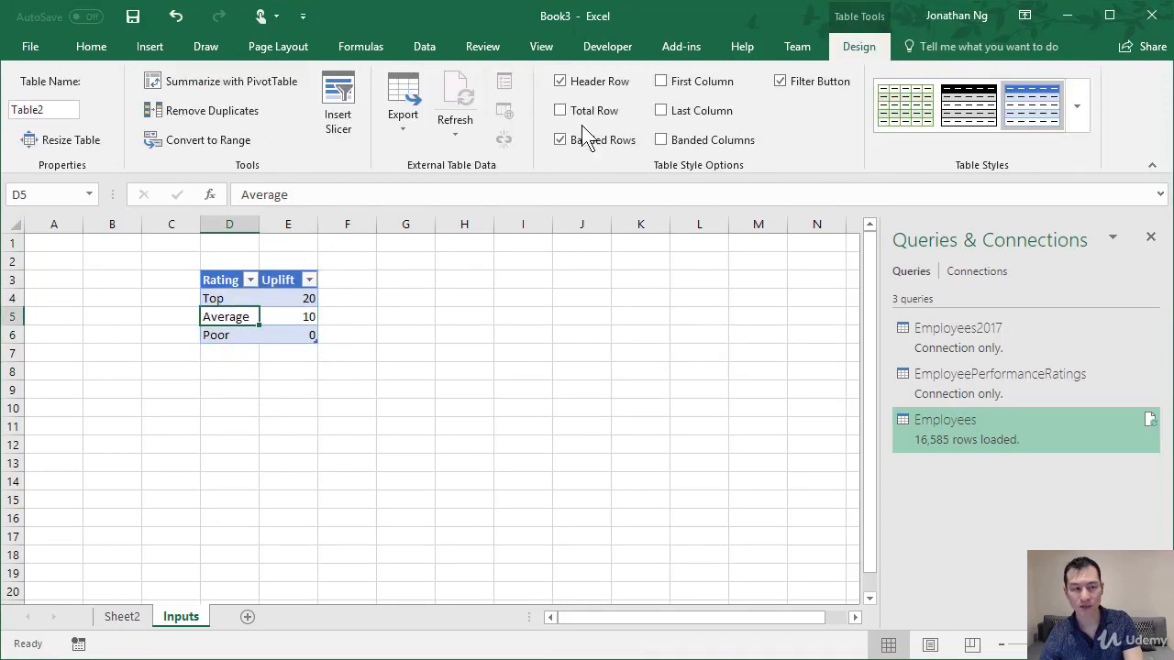
{"action": "left_click", "coordinate": [50, 110]}
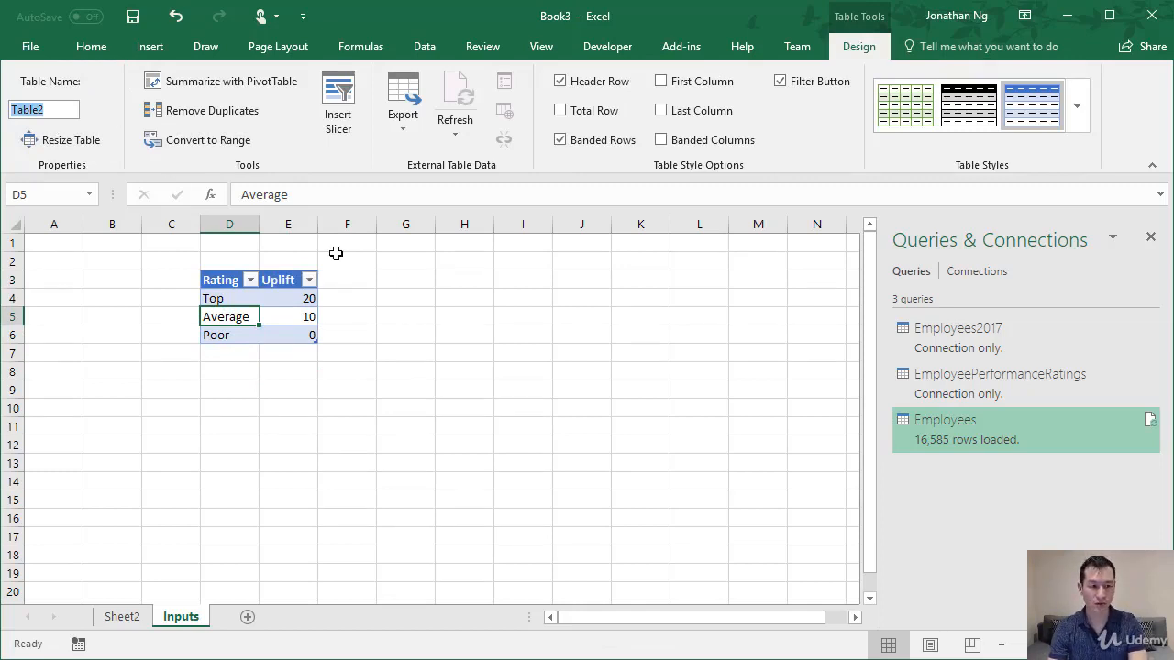
{"action": "type", "text": "Rating"}
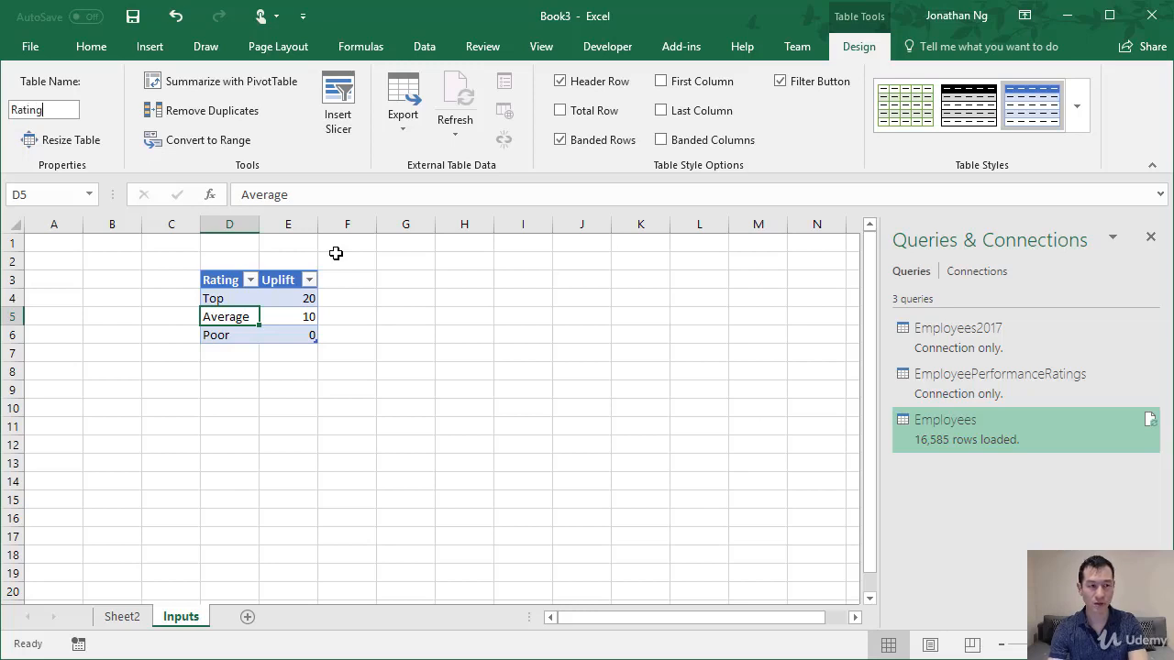
{"action": "type", "text": "Uplift"}
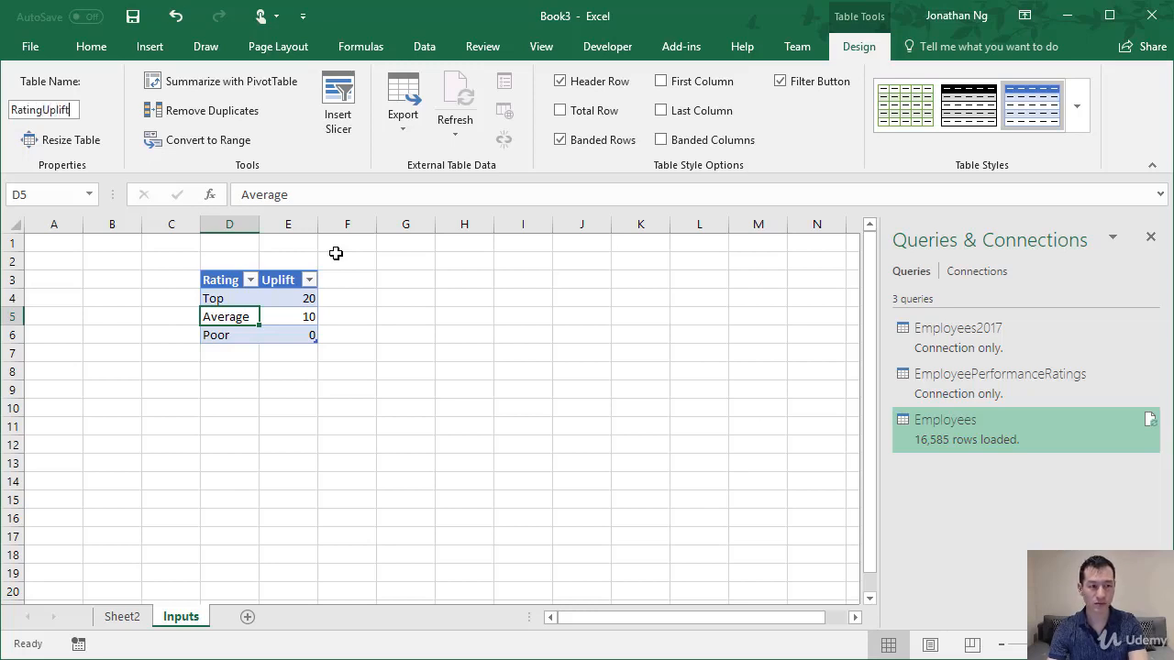
{"action": "key", "text": "Return"}
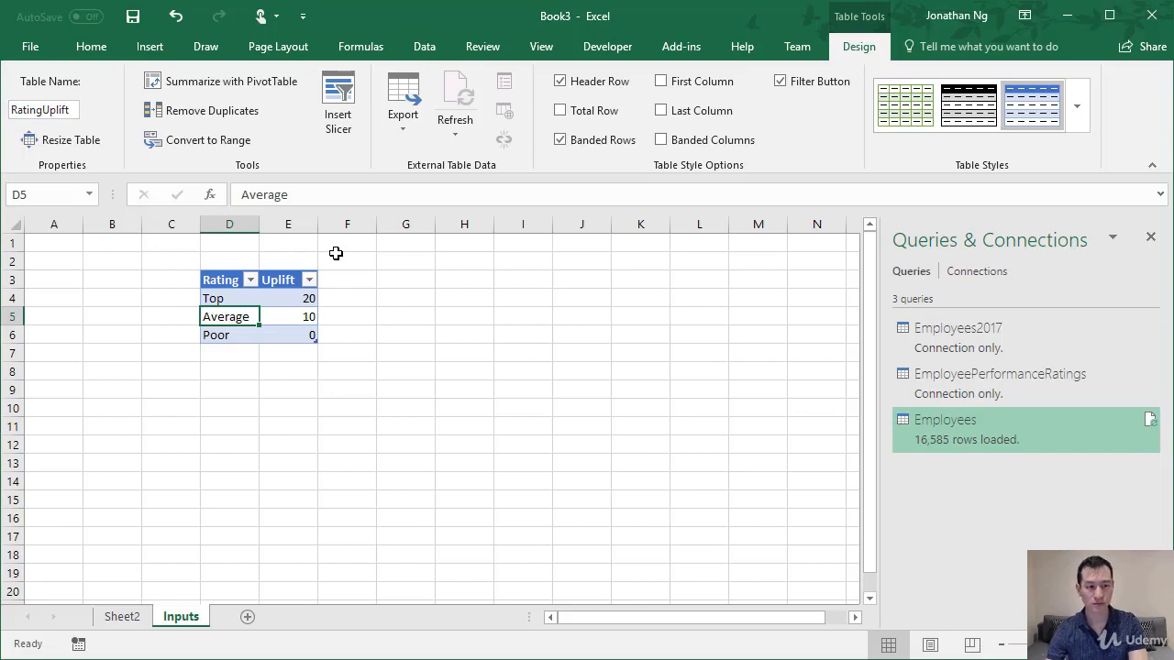
Add an AdjustedSalary column header in P1 of Sheet2, beside Ratings, and fit the column width to it.
{"action": "left_click", "coordinate": [130, 619]}
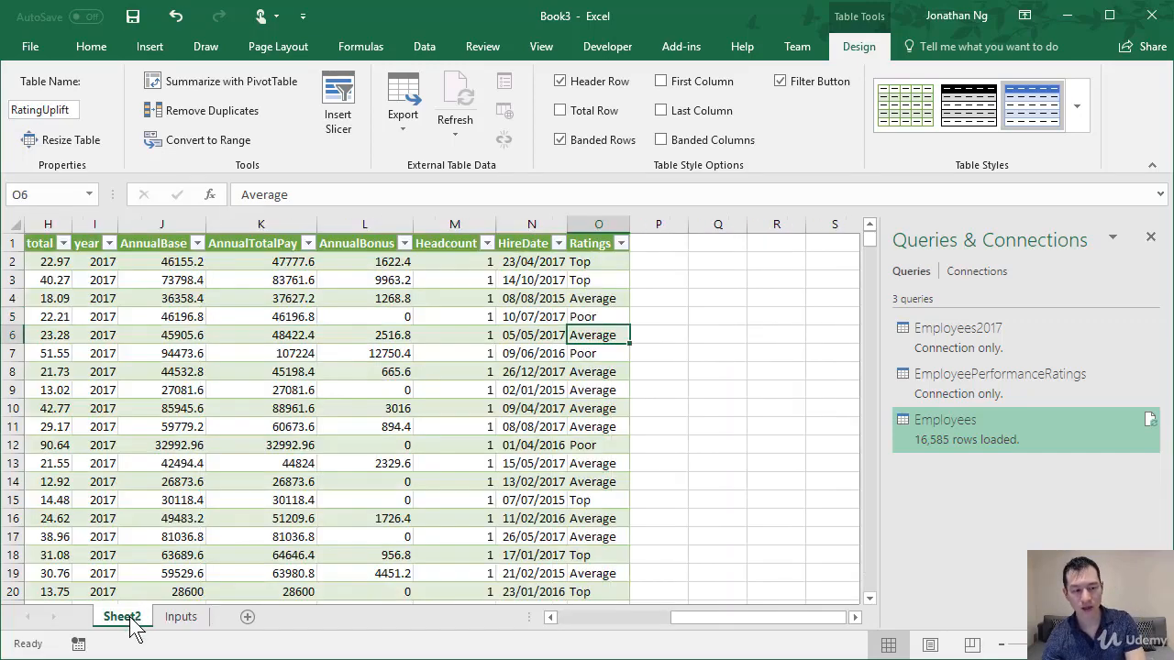
{"action": "left_click", "coordinate": [653, 244]}
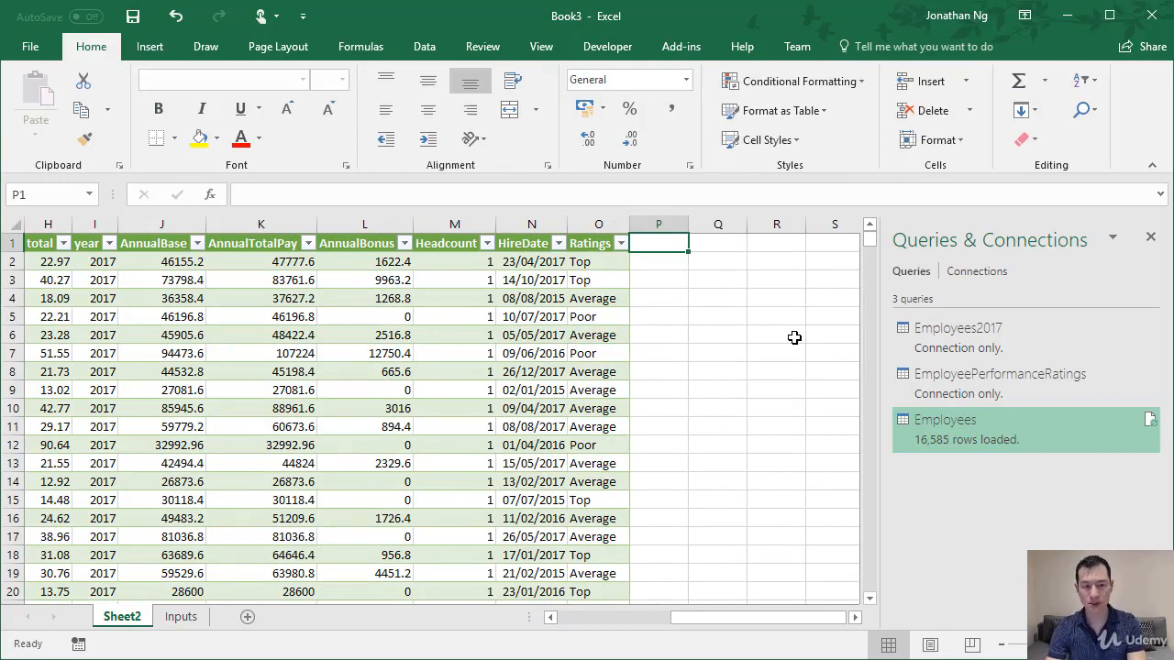
{"action": "type", "text": "Adj"}
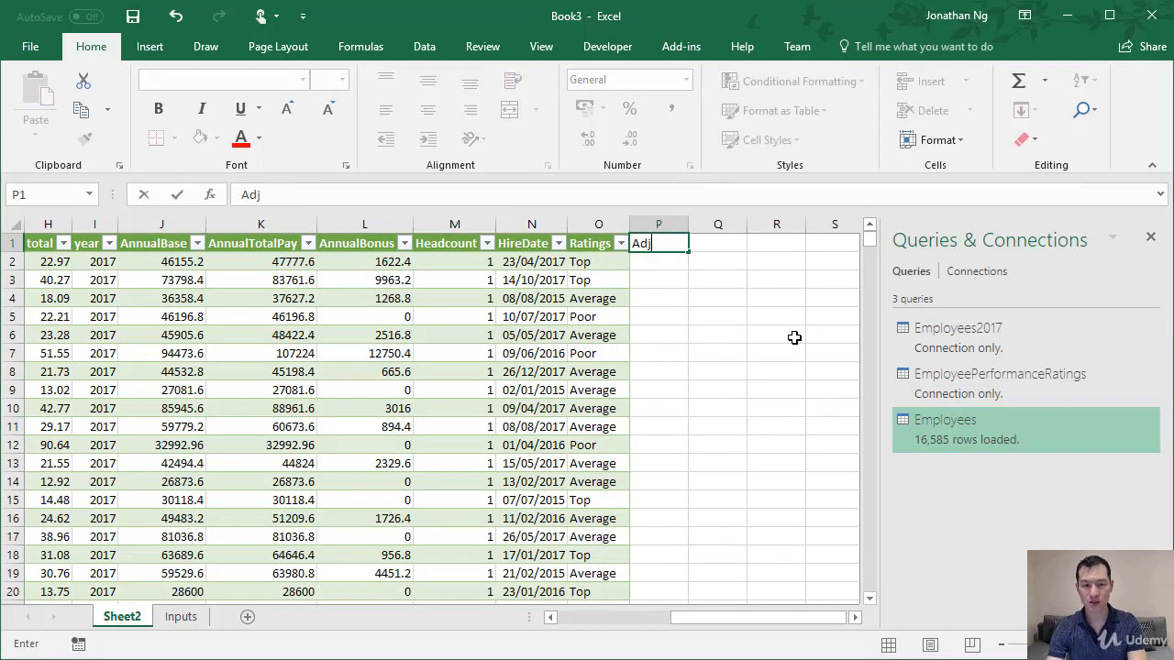
{"action": "type", "text": "usted"}
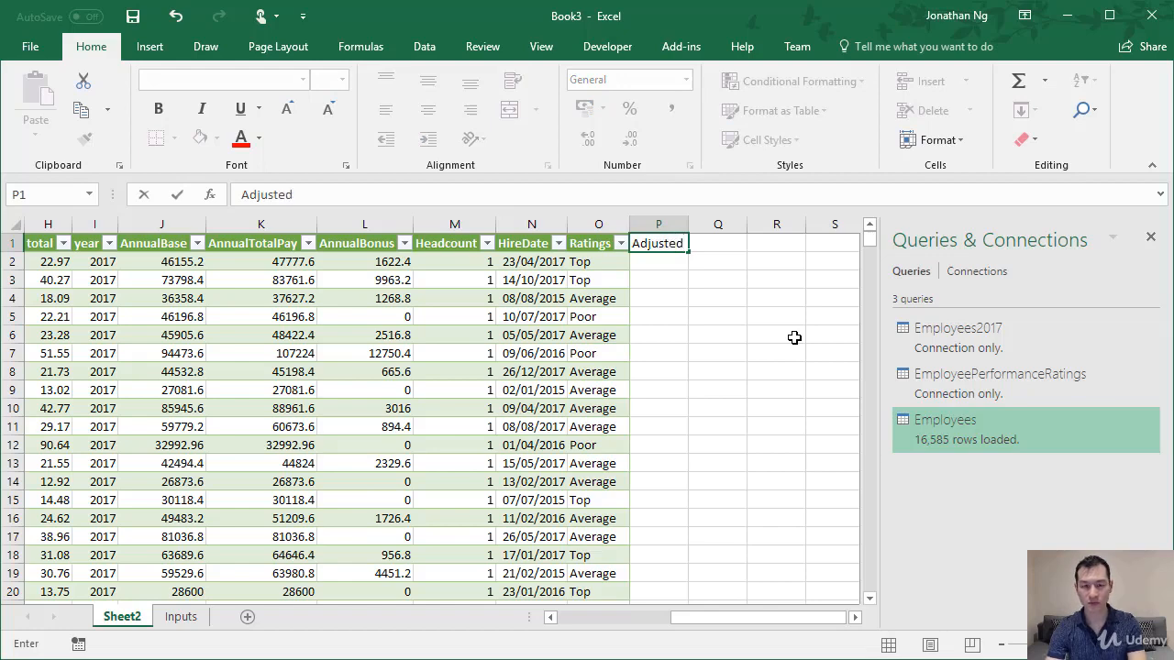
{"action": "type", "text": "Salary"}
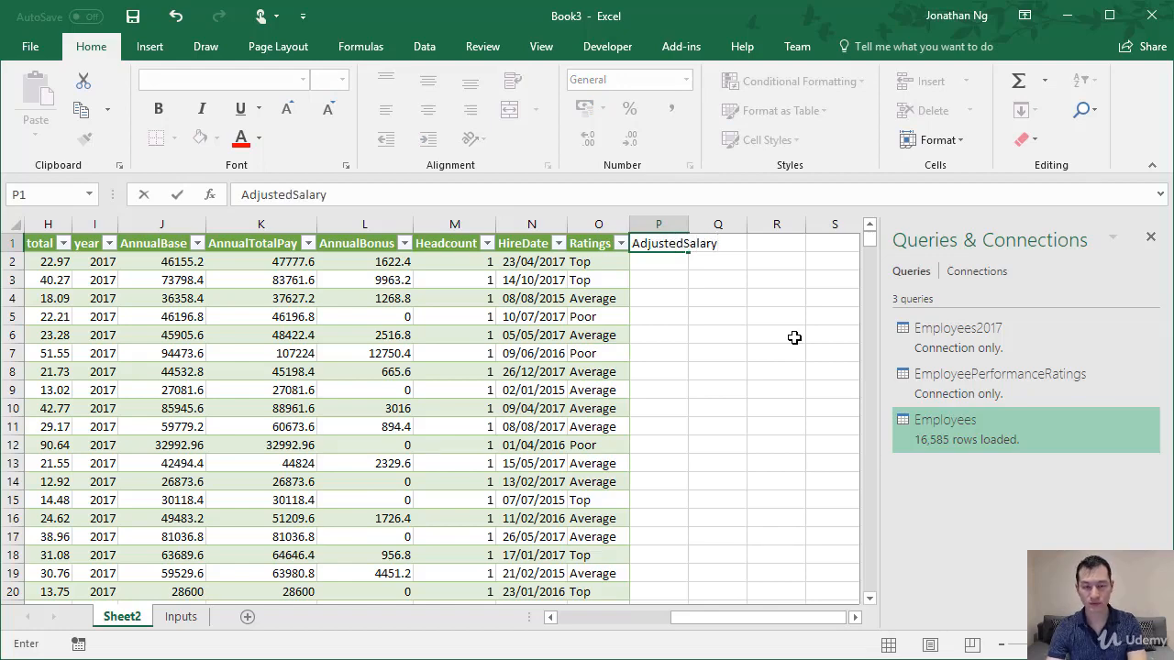
{"action": "key", "text": "Return"}
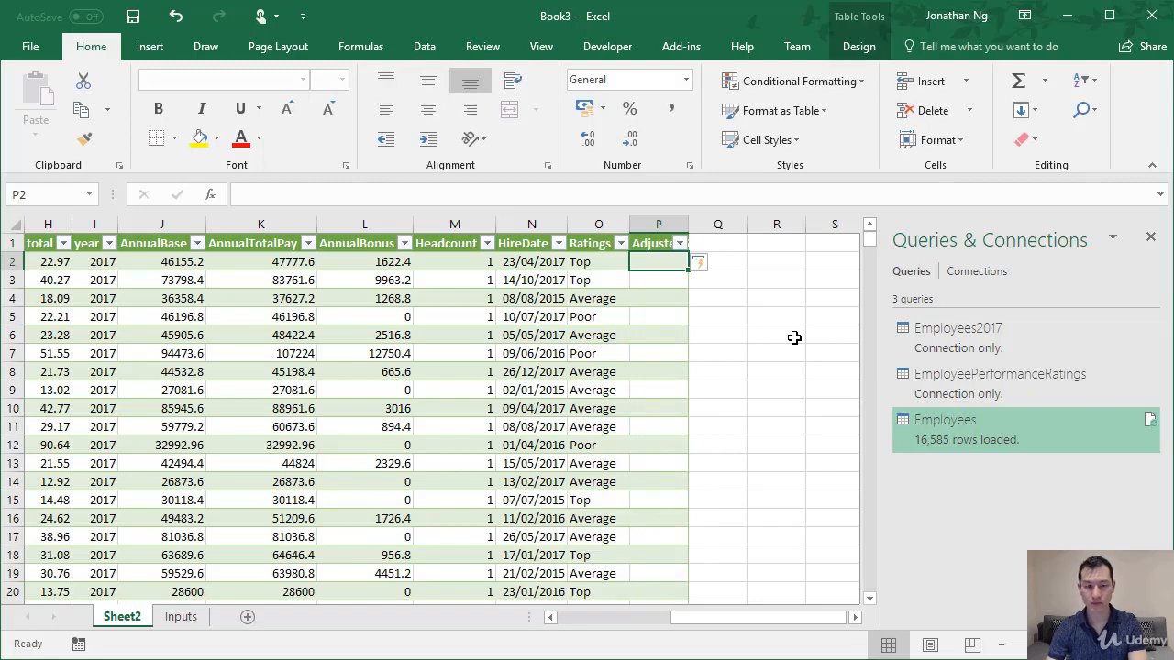
{"action": "double_click", "coordinate": [689, 224]}
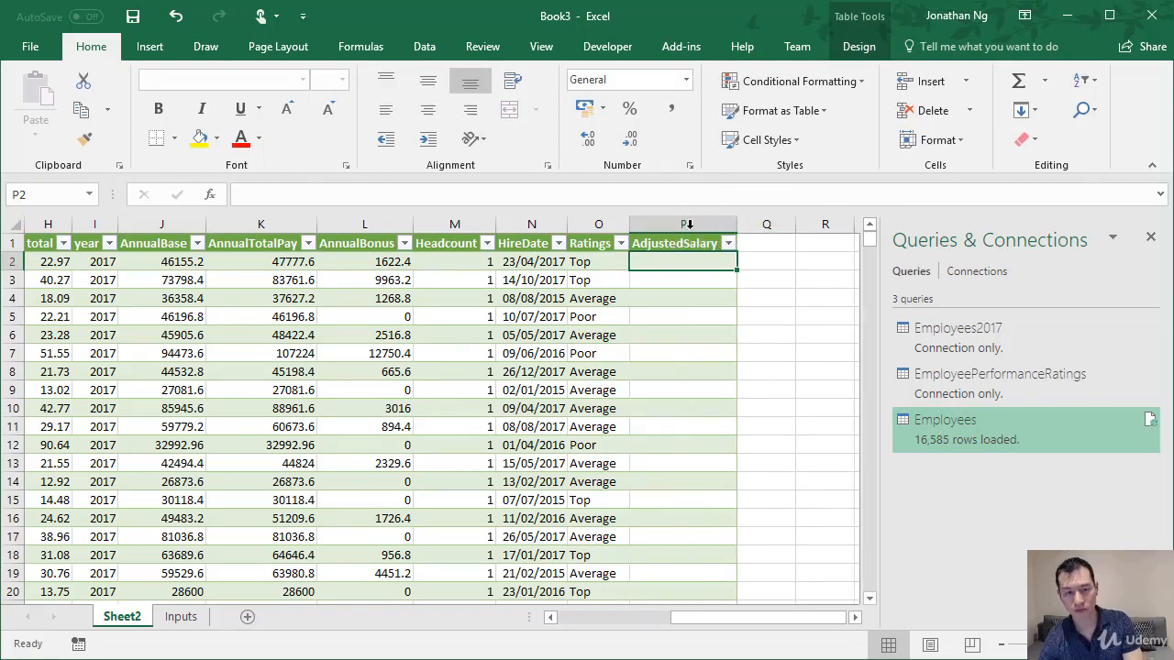
{"action": "left_click", "coordinate": [139, 260]}
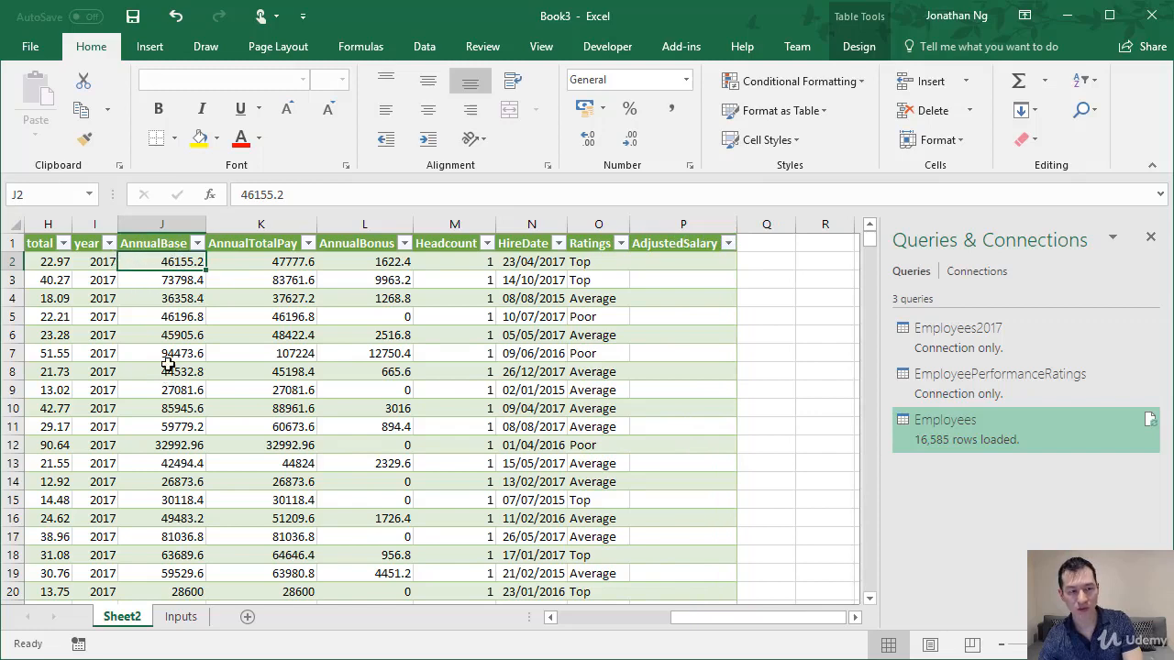
{"action": "left_click", "coordinate": [694, 264]}
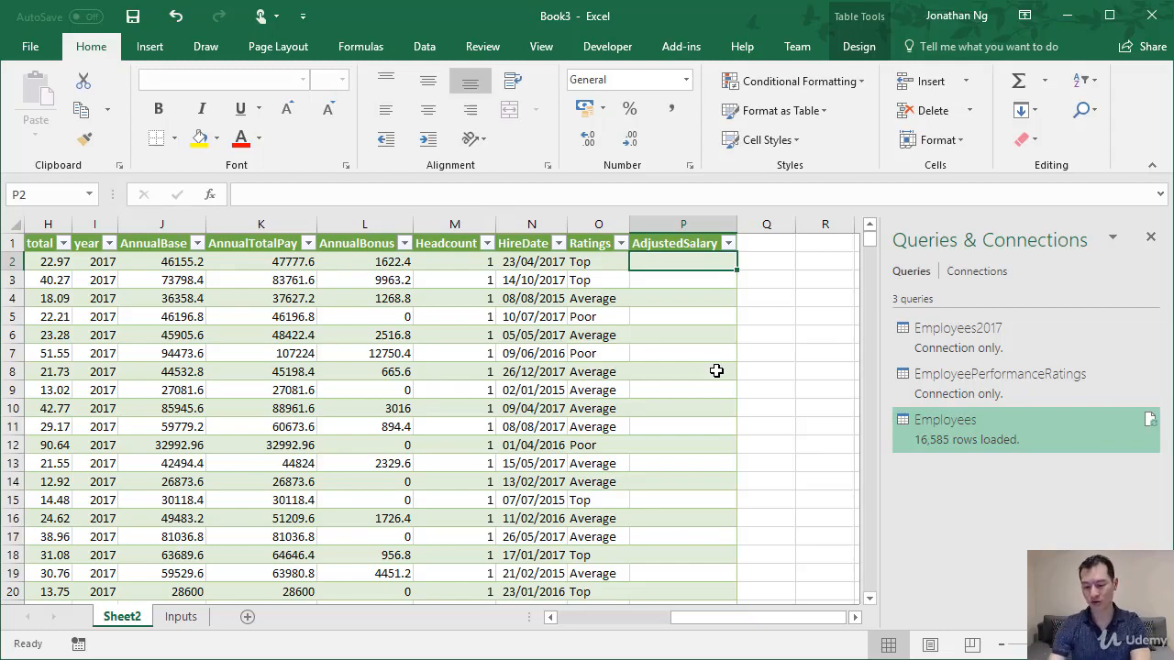
{"action": "type", "text": "="}
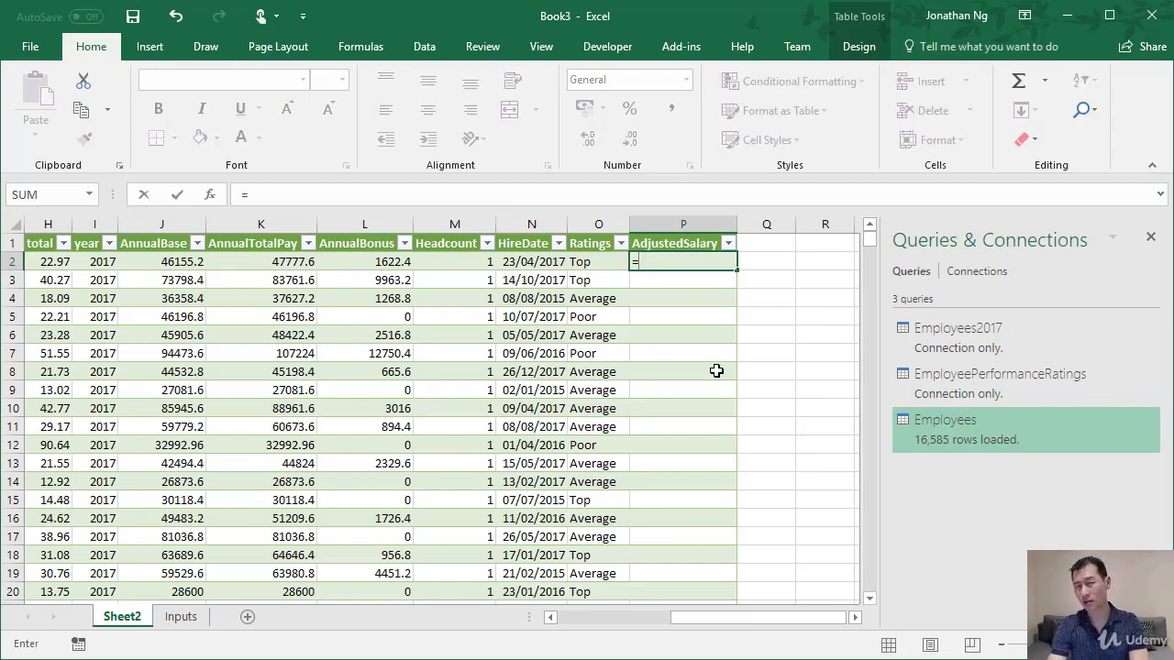
{"action": "type", "text": "vlo"}
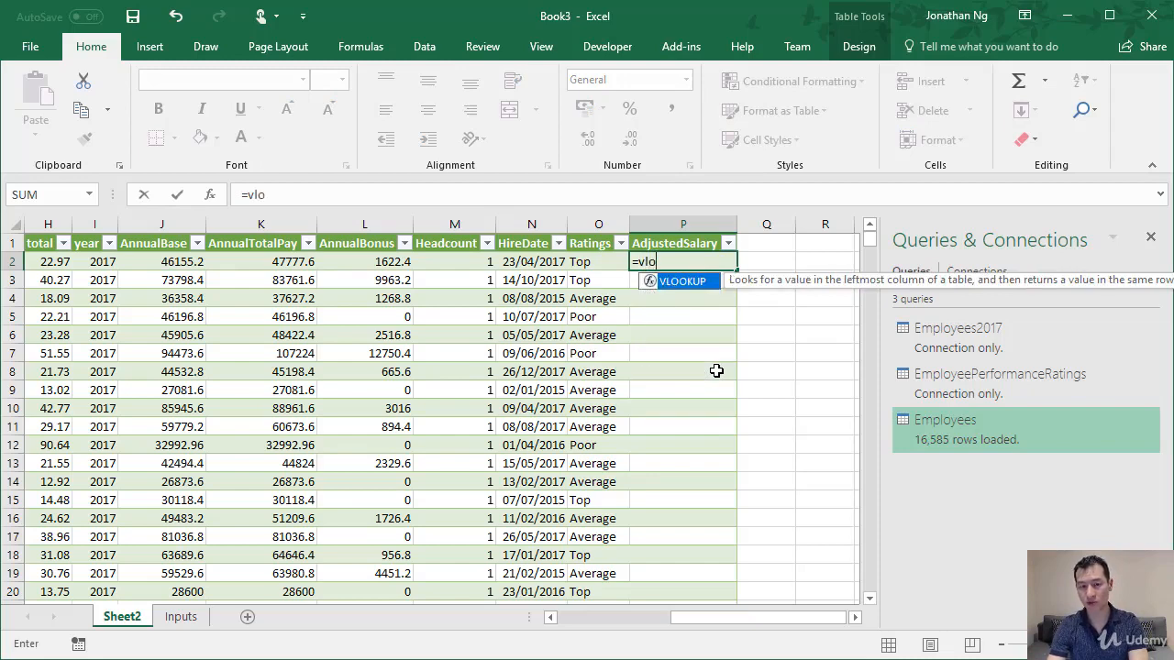
{"action": "key", "text": "Tab"}
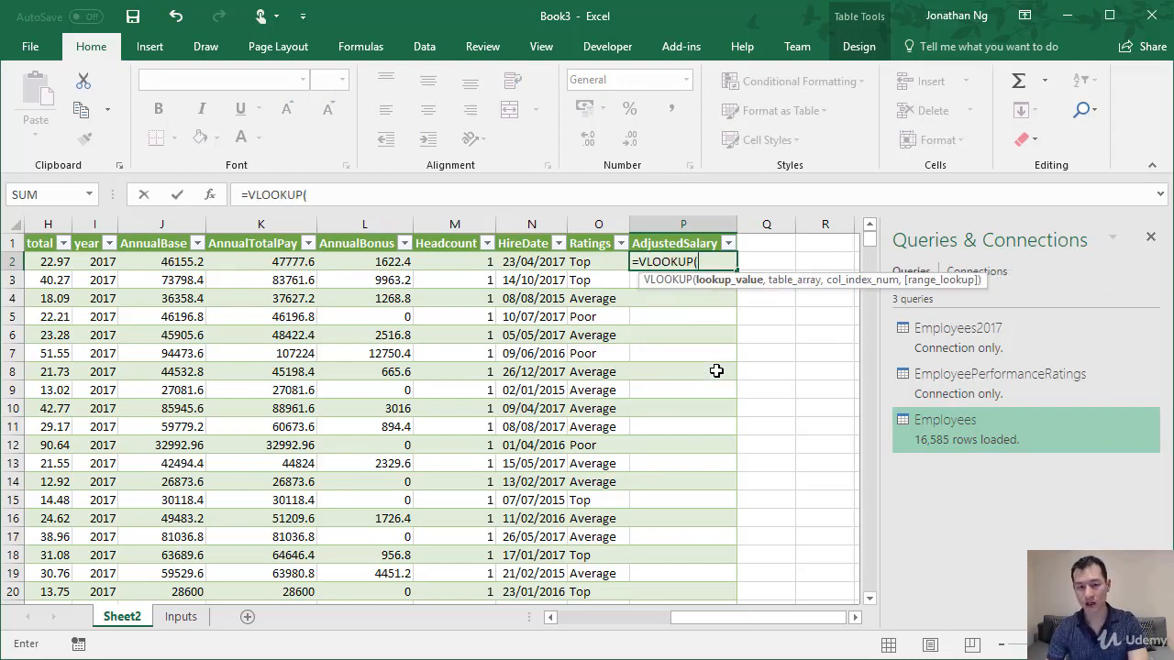
{"action": "key", "text": "Left"}
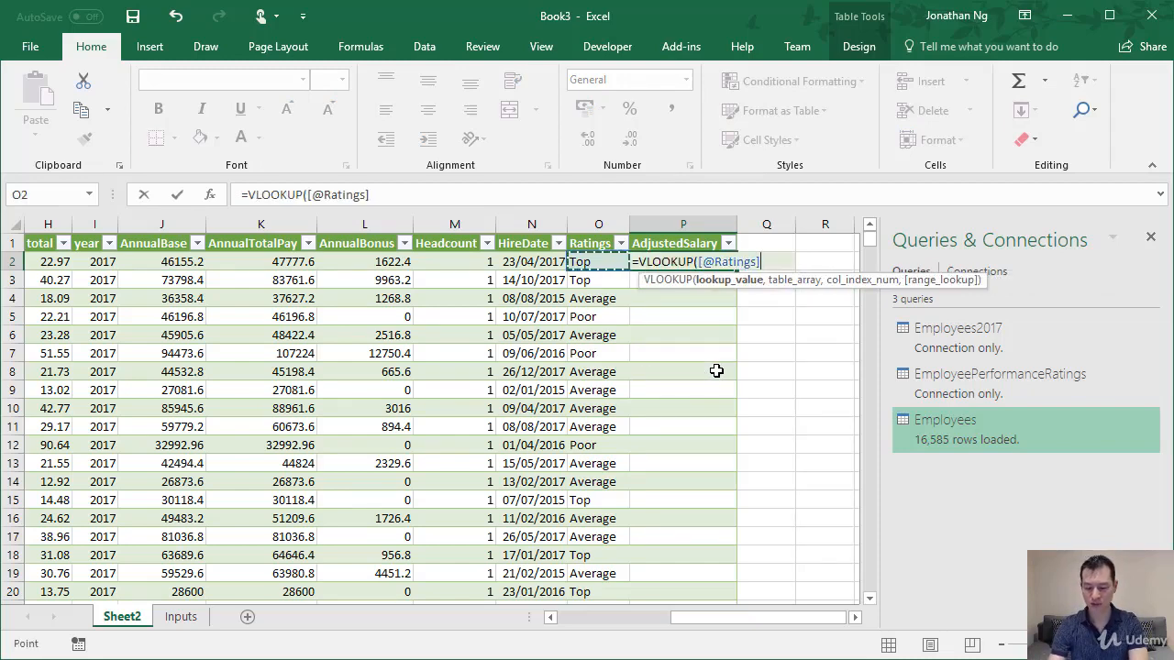
{"action": "type", "text": ","}
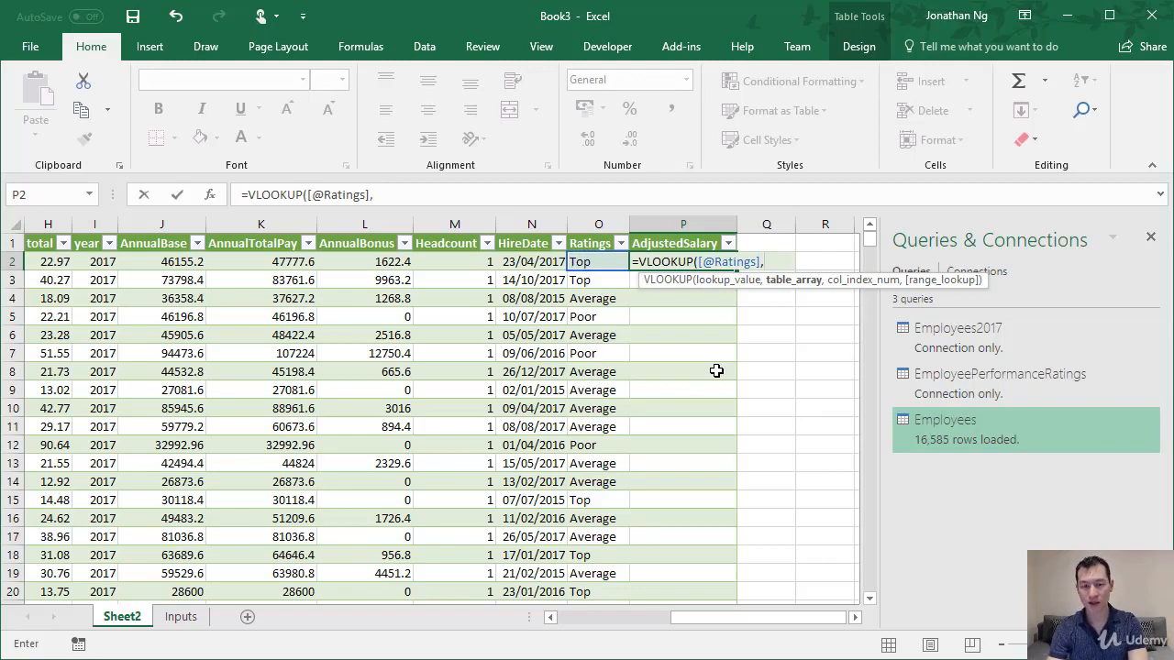
{"action": "type", "text": "ratin"}
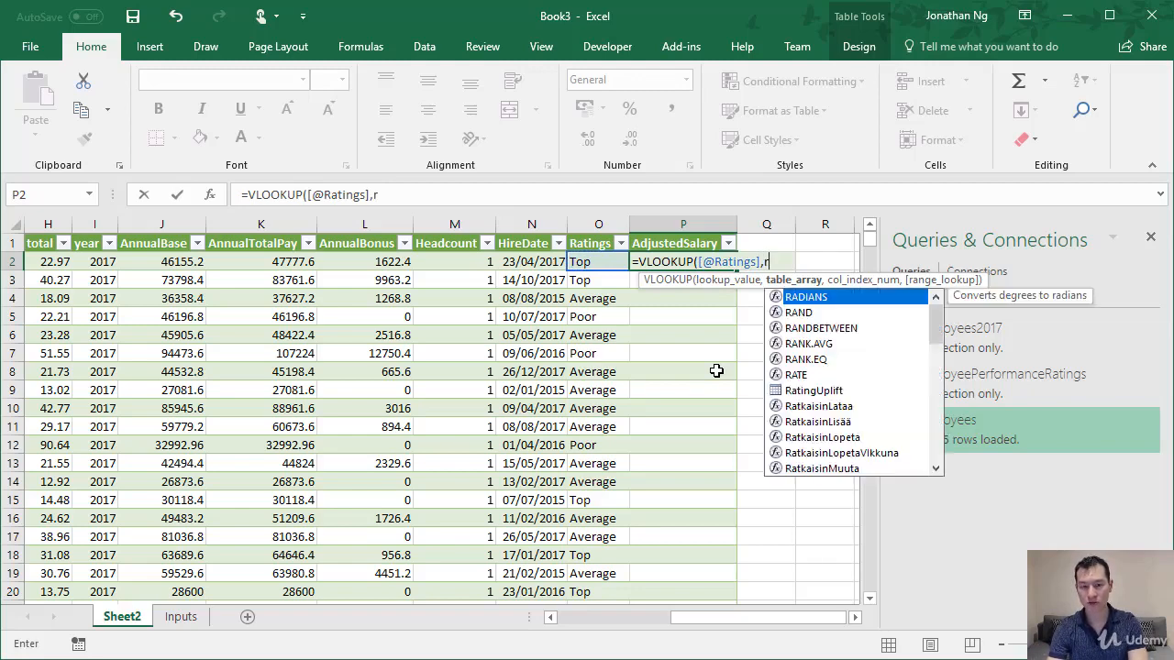
{"action": "key", "text": "Tab"}
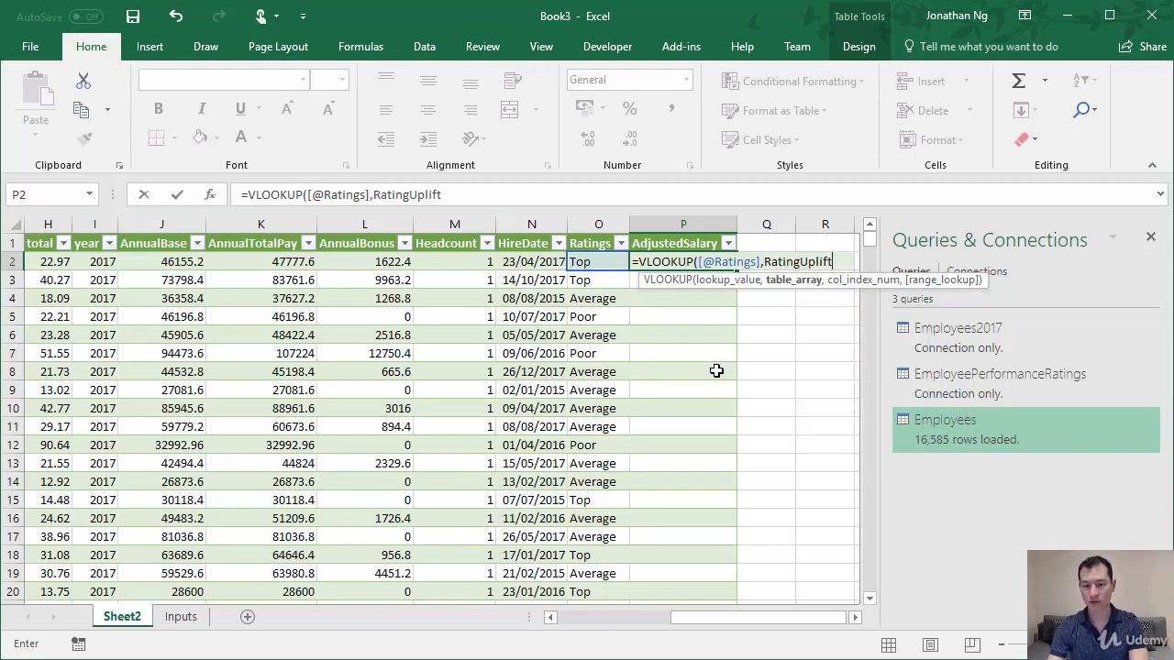
{"action": "type", "text": ","}
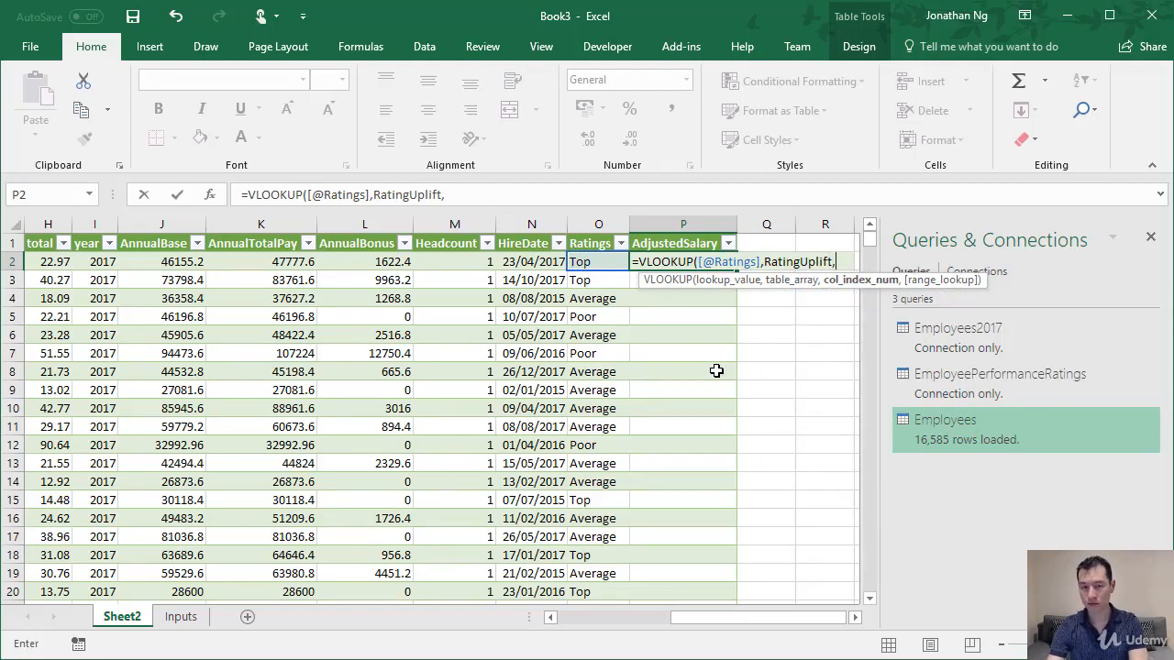
{"action": "type", "text": "2"}
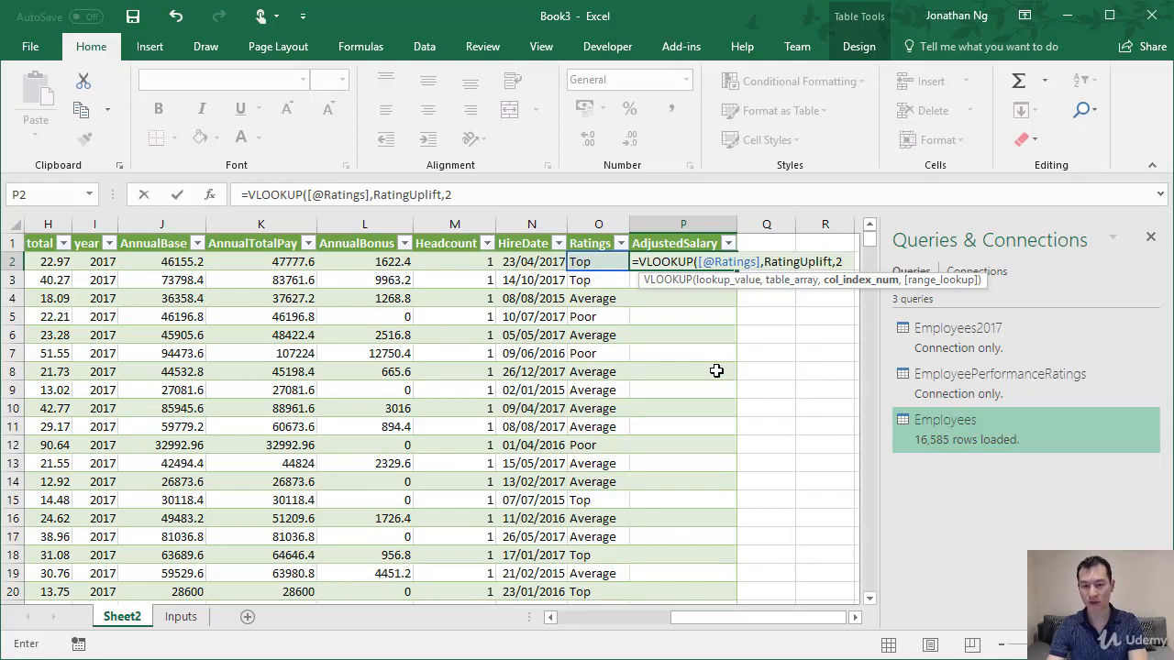
{"action": "type", "text": ","}
{"action": "key", "text": "Down"}
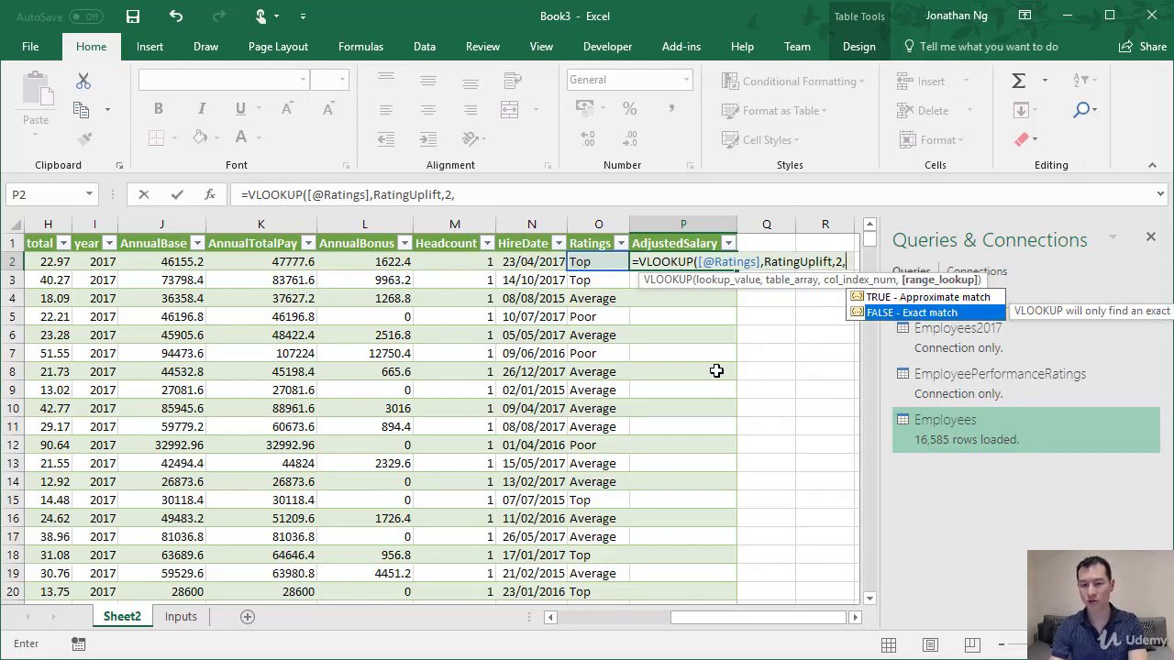
{"action": "key", "text": "Tab"}
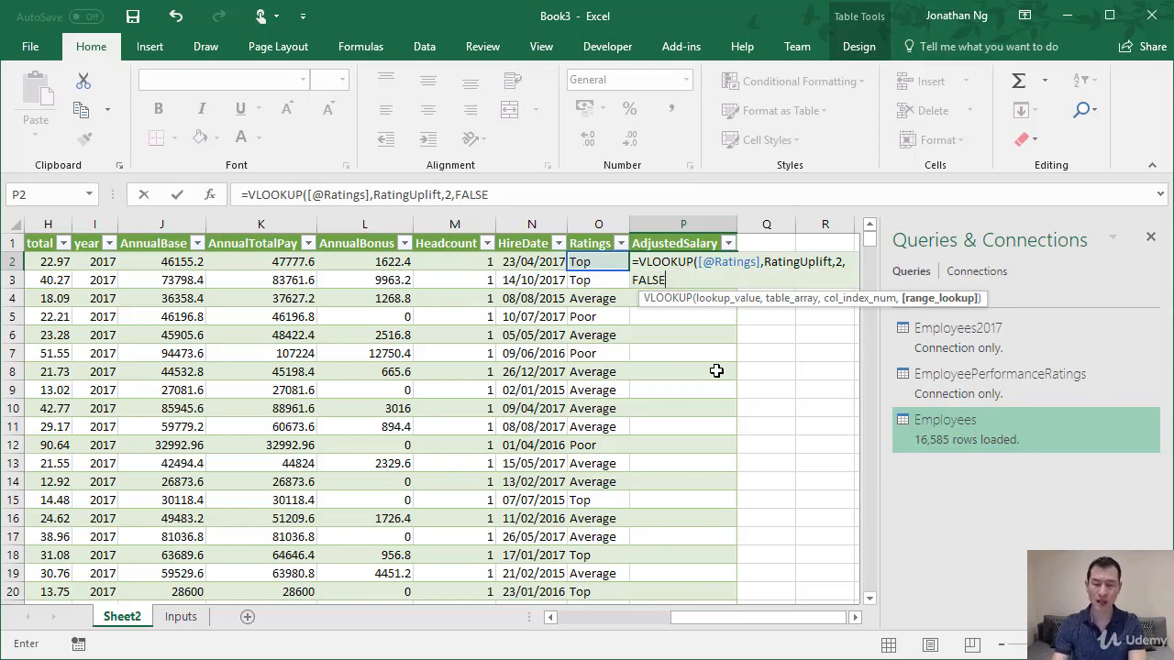
{"action": "type", "text": ")"}
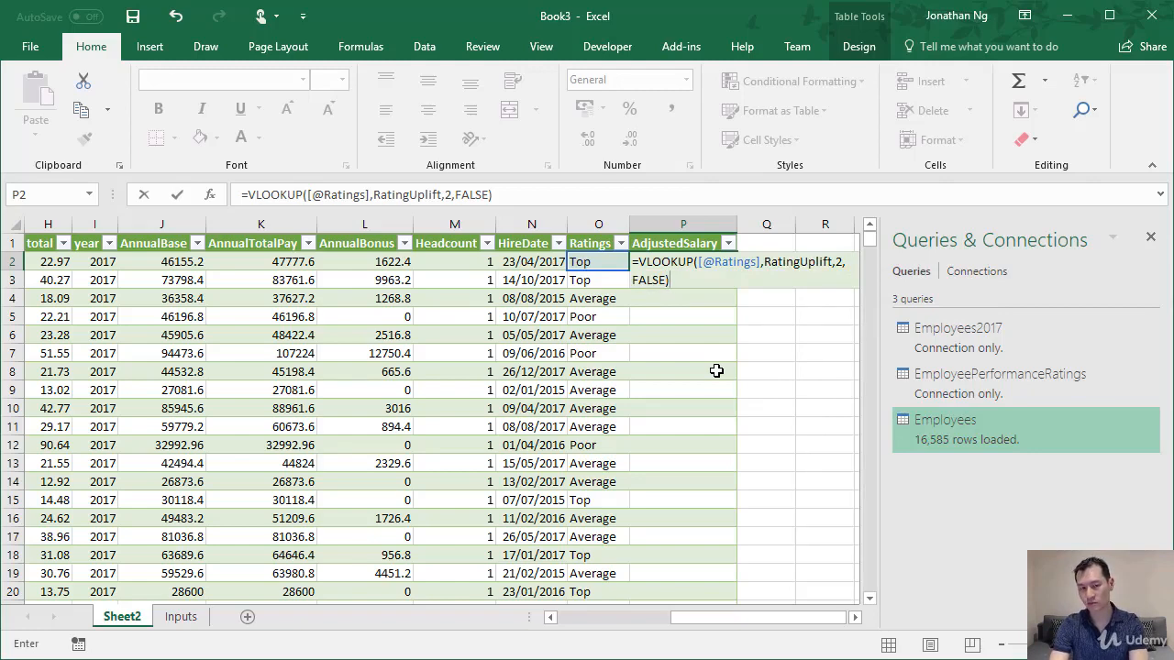
{"action": "key", "text": "ctrl+Return"}
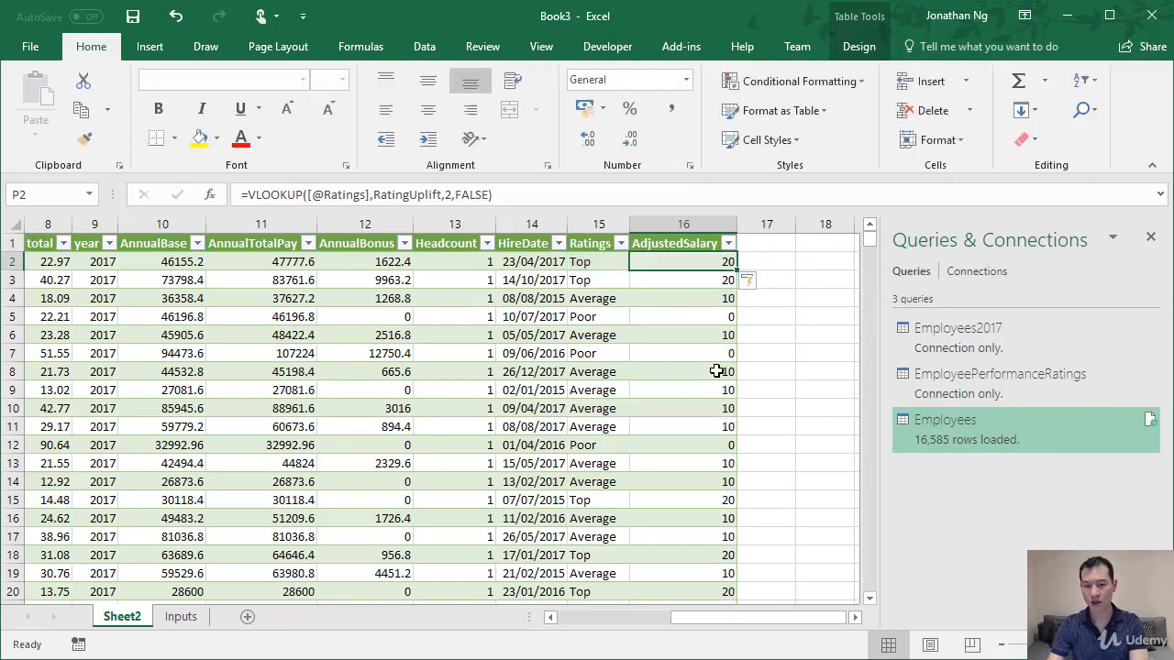
Check the looked-up uplifts down the AdjustedSalary column, and divide the VLOOKUP result by 100 in the P2 formula.
{"action": "key", "text": "Down"}
{"action": "key", "text": "Down"}
{"action": "key", "text": "Down"}
{"action": "key", "text": "Down"}
{"action": "key", "text": "Down"}
{"action": "key", "text": "Down"}
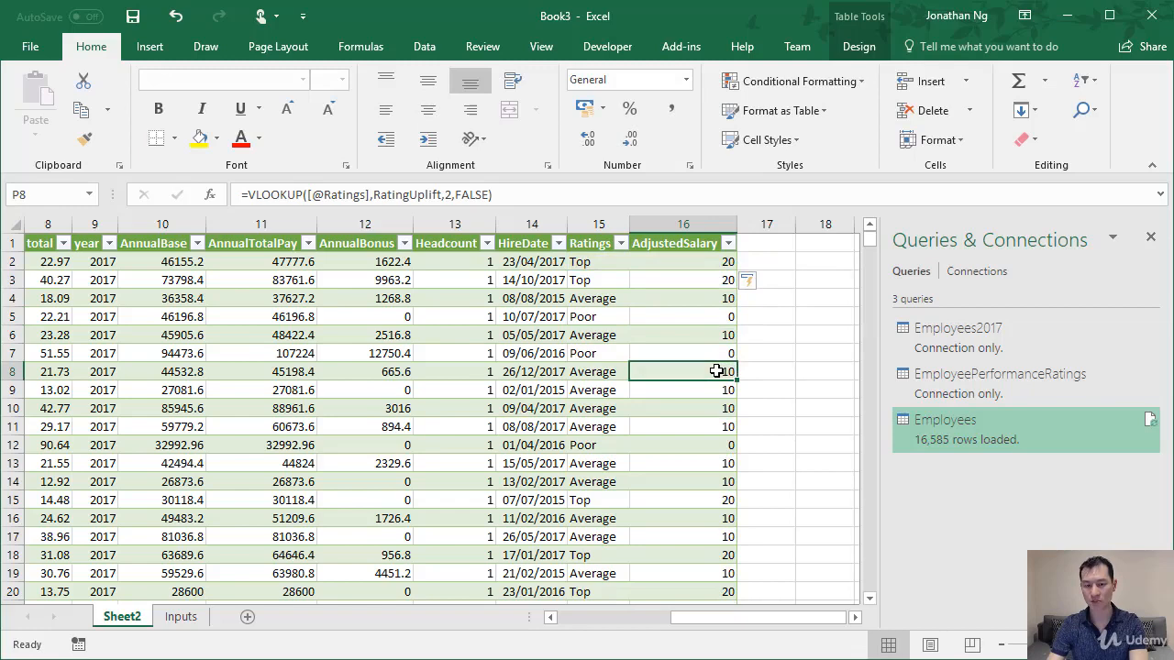
{"action": "key", "text": "Down"}
{"action": "key", "text": "Up"}
{"action": "key", "text": "Up"}
{"action": "key", "text": "Up"}
{"action": "key", "text": "Up"}
{"action": "key", "text": "Up"}
{"action": "key", "text": "Up"}
{"action": "key", "text": "Up"}
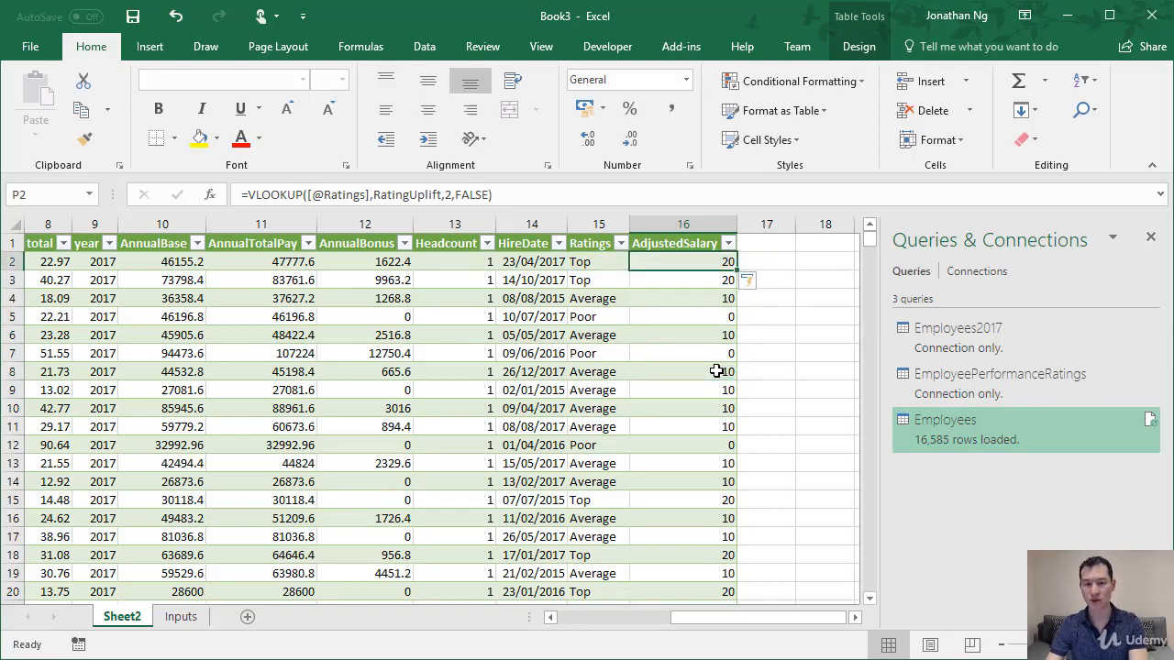
{"action": "left_click", "coordinate": [540, 194]}
{"action": "type", "text": "/100"}
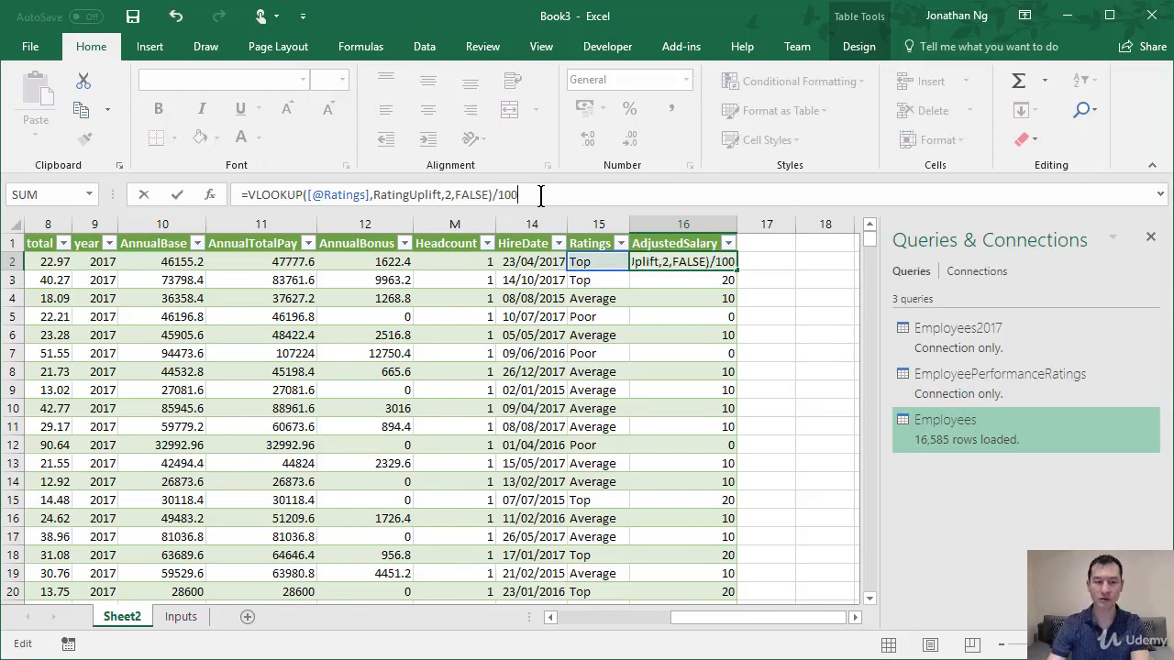
{"action": "key", "text": "Return"}
{"action": "key", "text": "Up"}
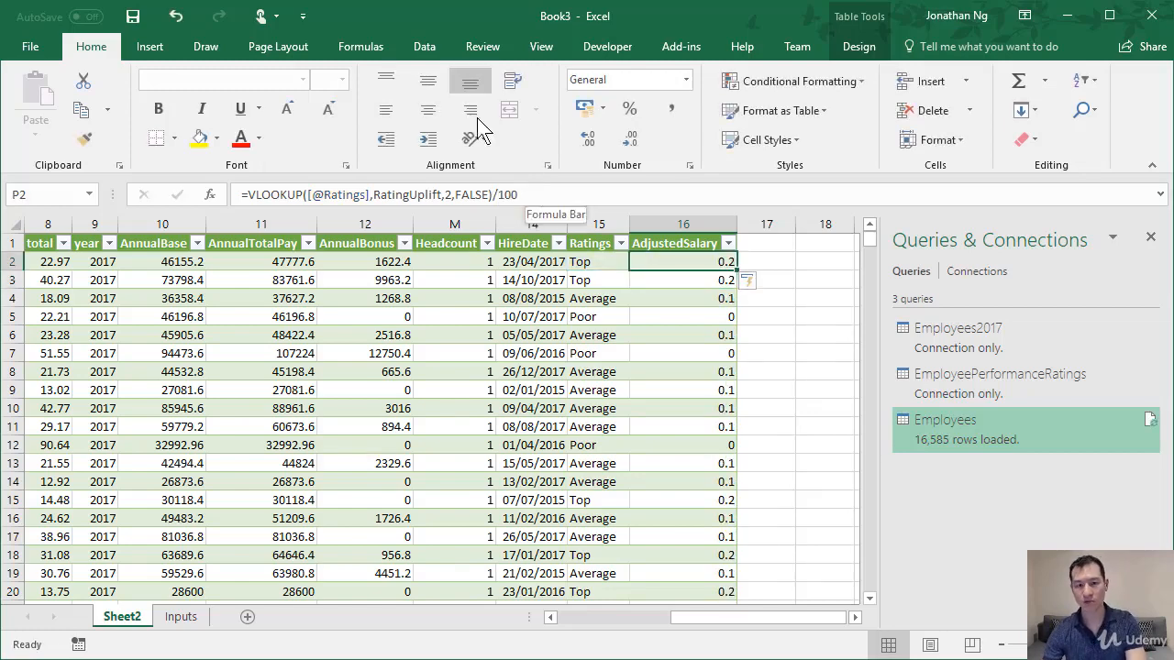
Add 1+ before the VLOOKUP in the P2 formula to turn the uplift into a multiplier.
{"action": "left_click", "coordinate": [246, 195]}
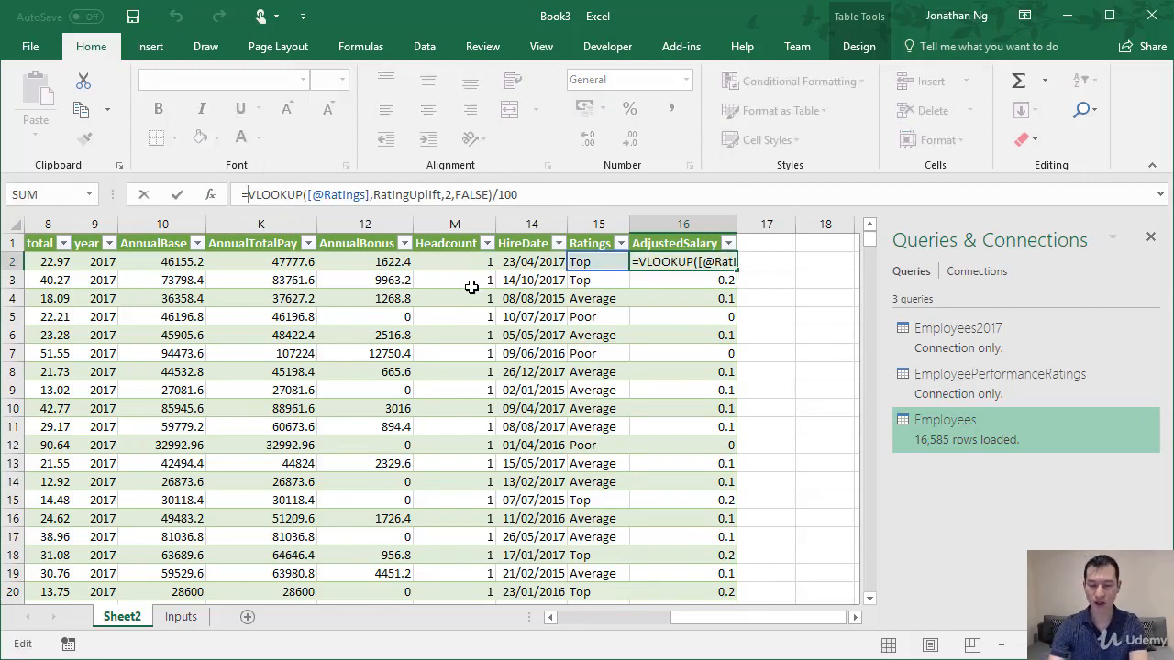
{"action": "type", "text": "1+"}
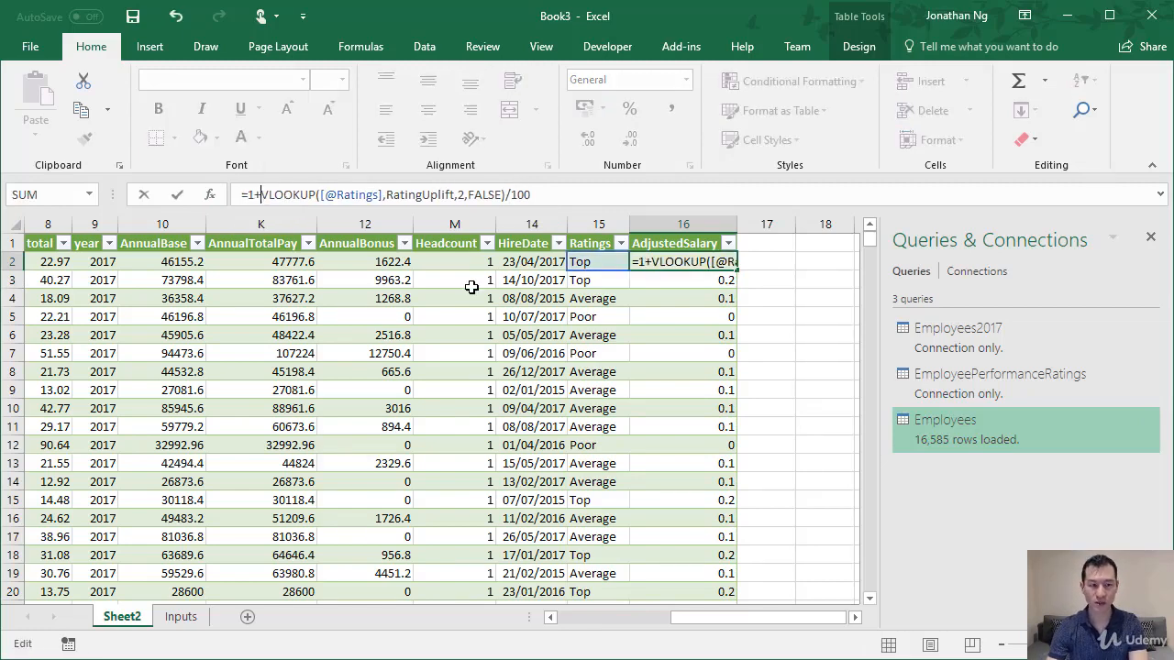
{"action": "key", "text": "ctrl+Return"}
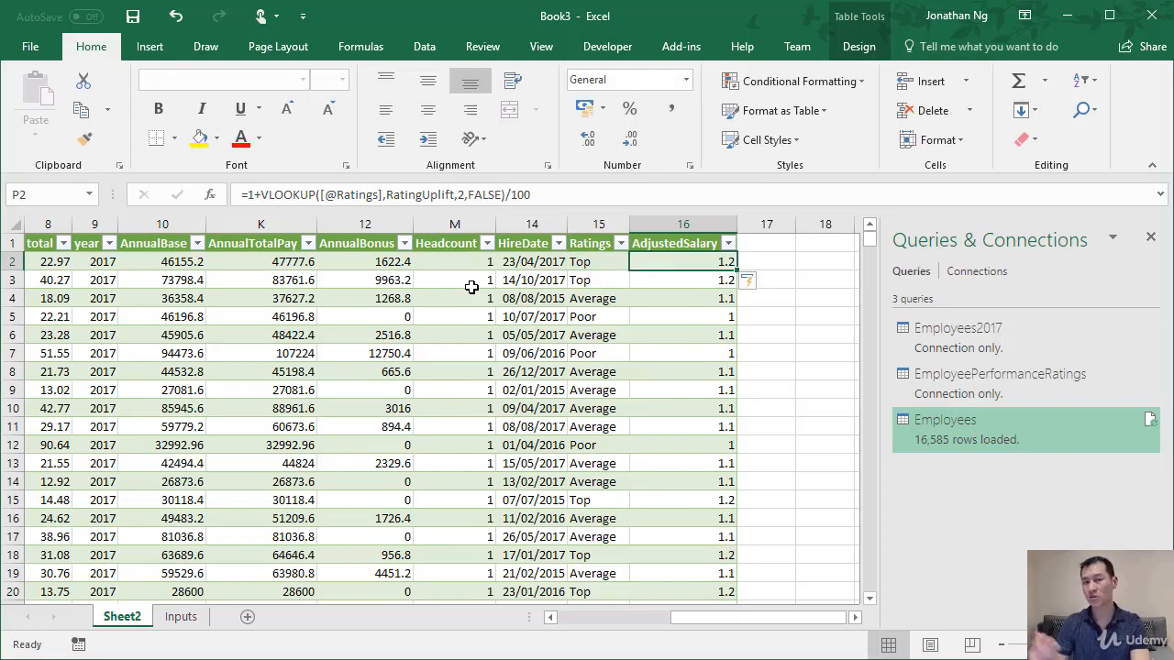
{"action": "left_click", "coordinate": [230, 263]}
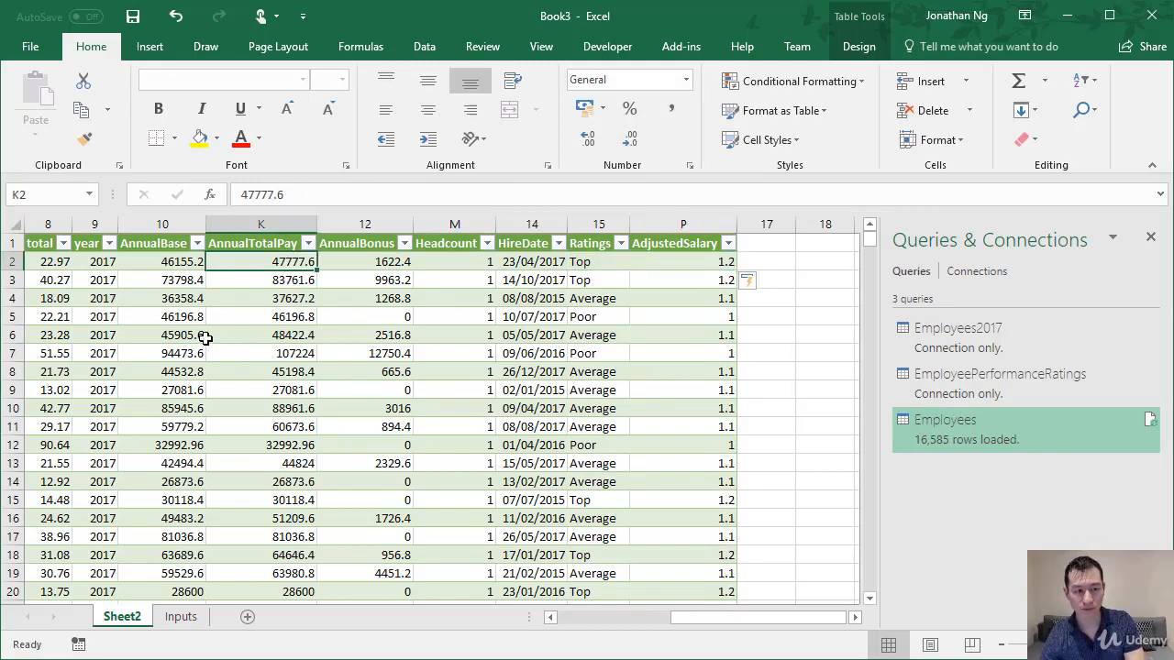
{"action": "left_click", "coordinate": [151, 265]}
{"action": "left_click", "coordinate": [678, 263]}
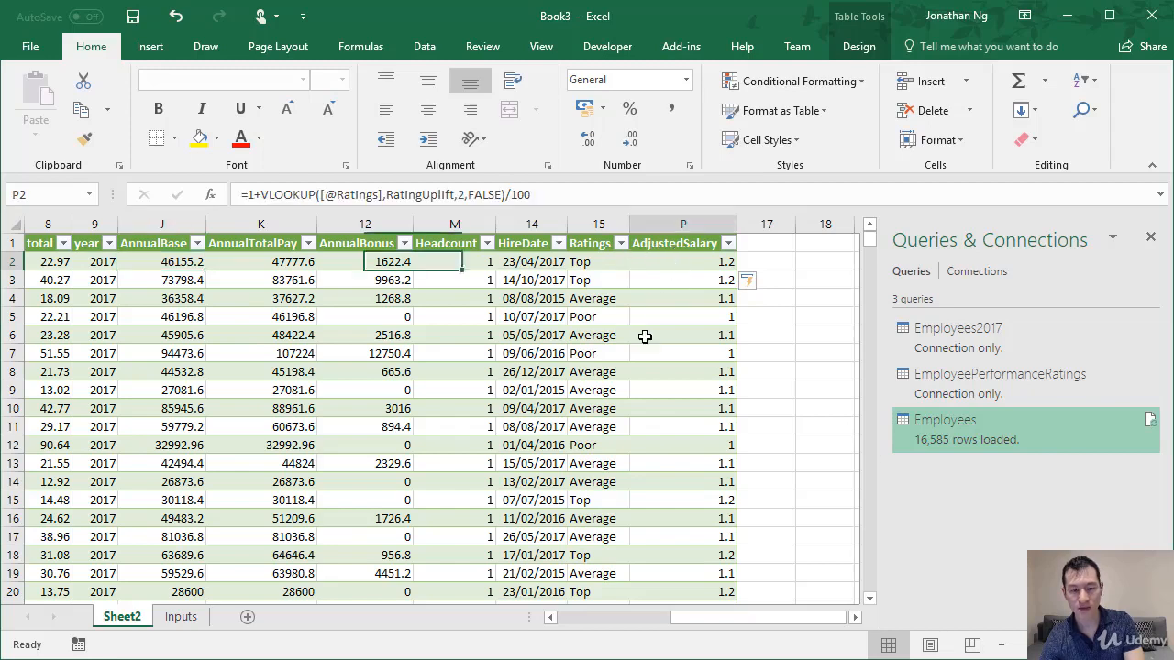
{"action": "left_click", "coordinate": [246, 195]}
{"action": "type", "text": "("}
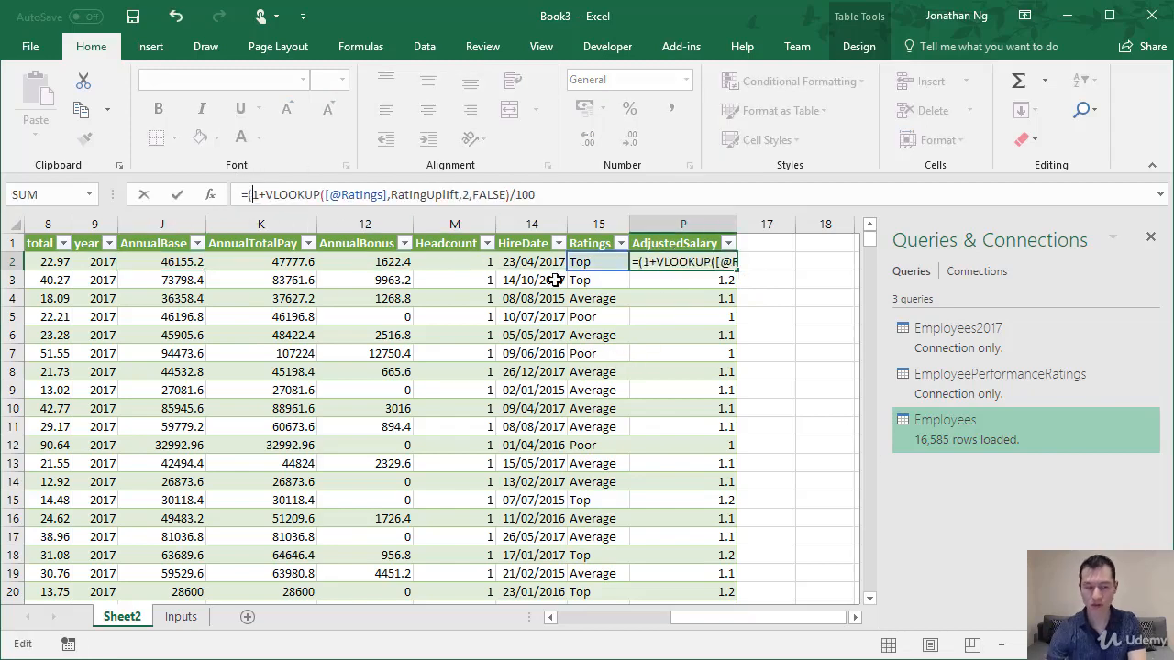
{"action": "left_click", "coordinate": [683, 194]}
{"action": "type", "text": ")"}
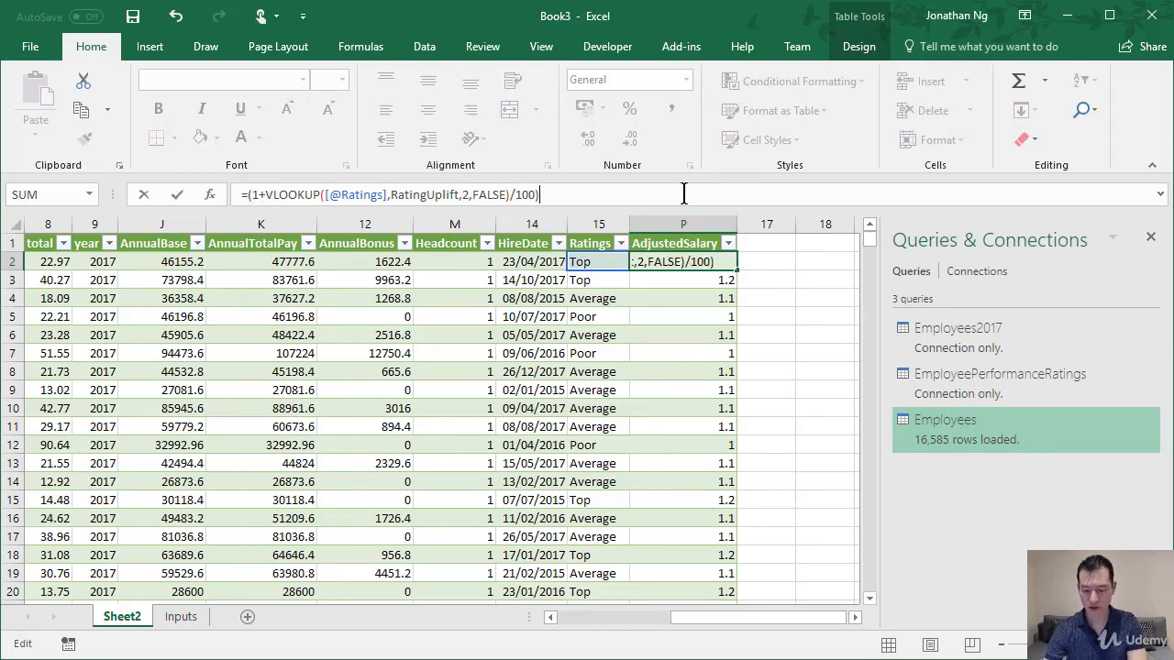
{"action": "type", "text": "*"}
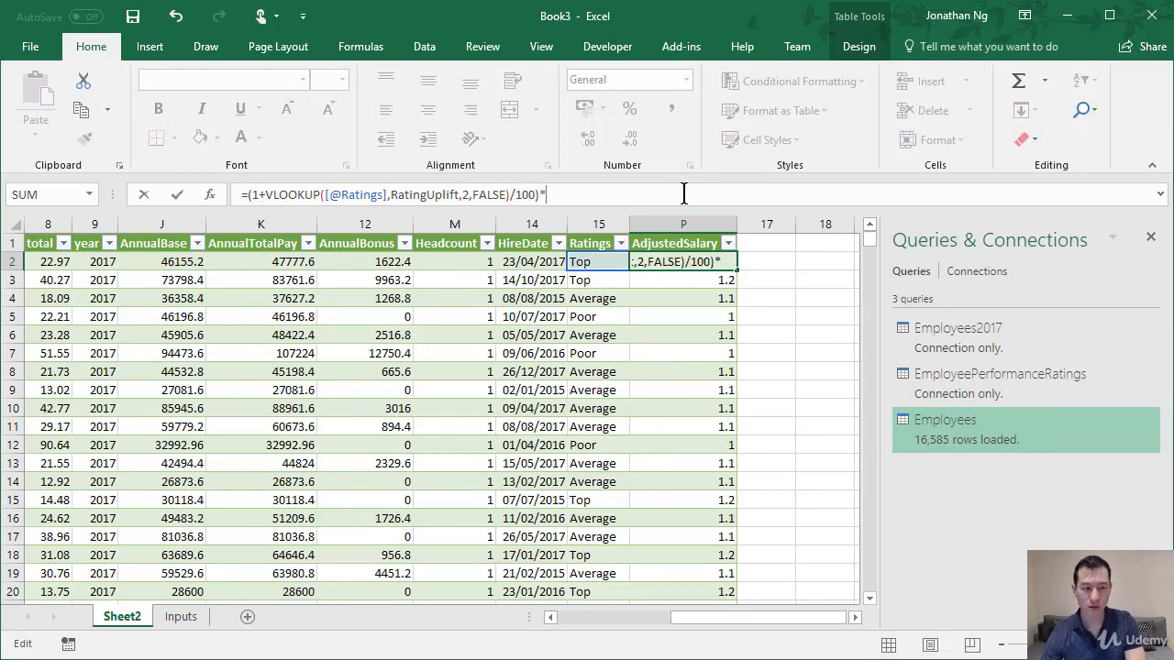
{"action": "left_click", "coordinate": [141, 262]}
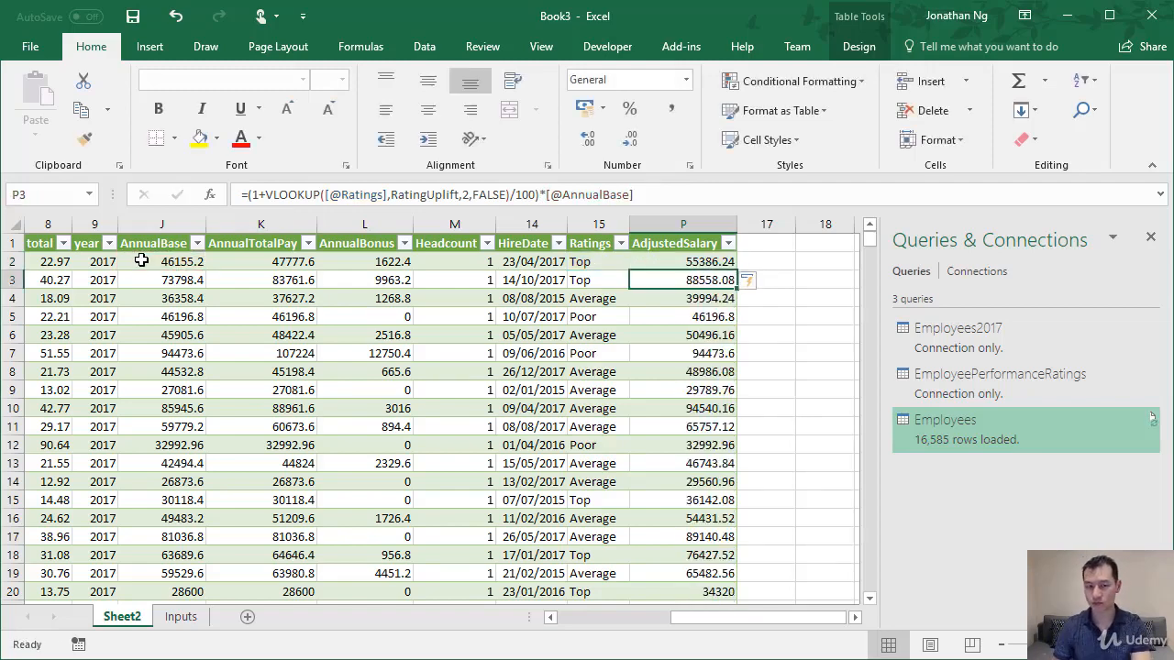
Label cell D9 of the Inputs sheet "Projected Compensation Cost" and fit column D's width to its contents.
{"action": "key", "text": "Return"}
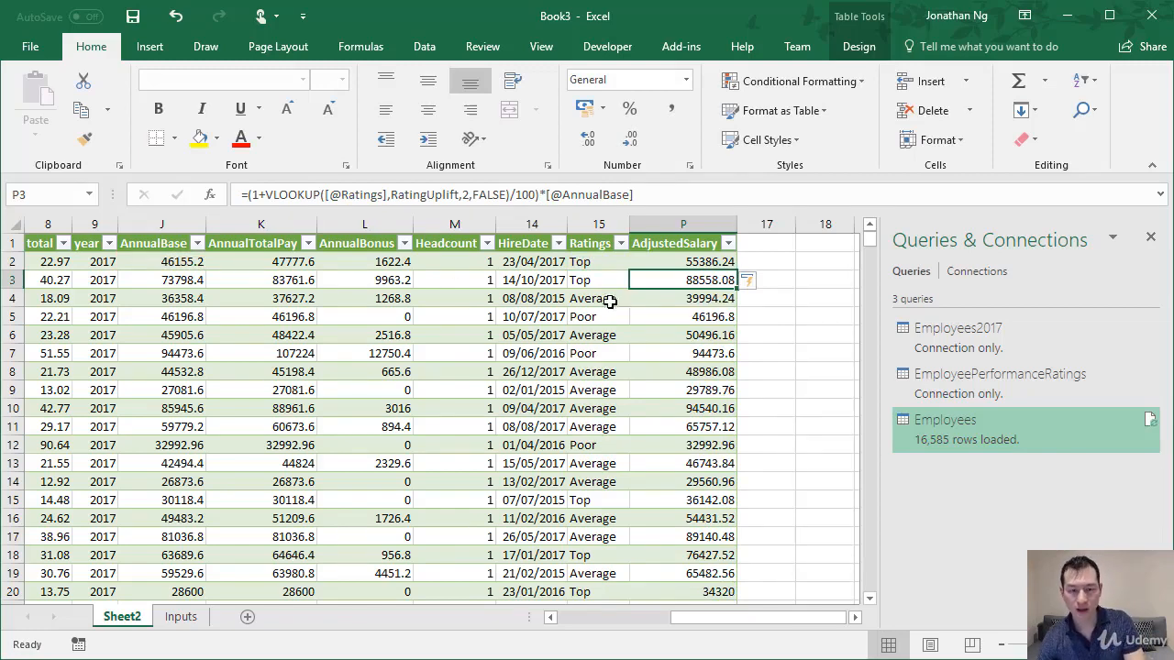
{"action": "left_click", "coordinate": [180, 619]}
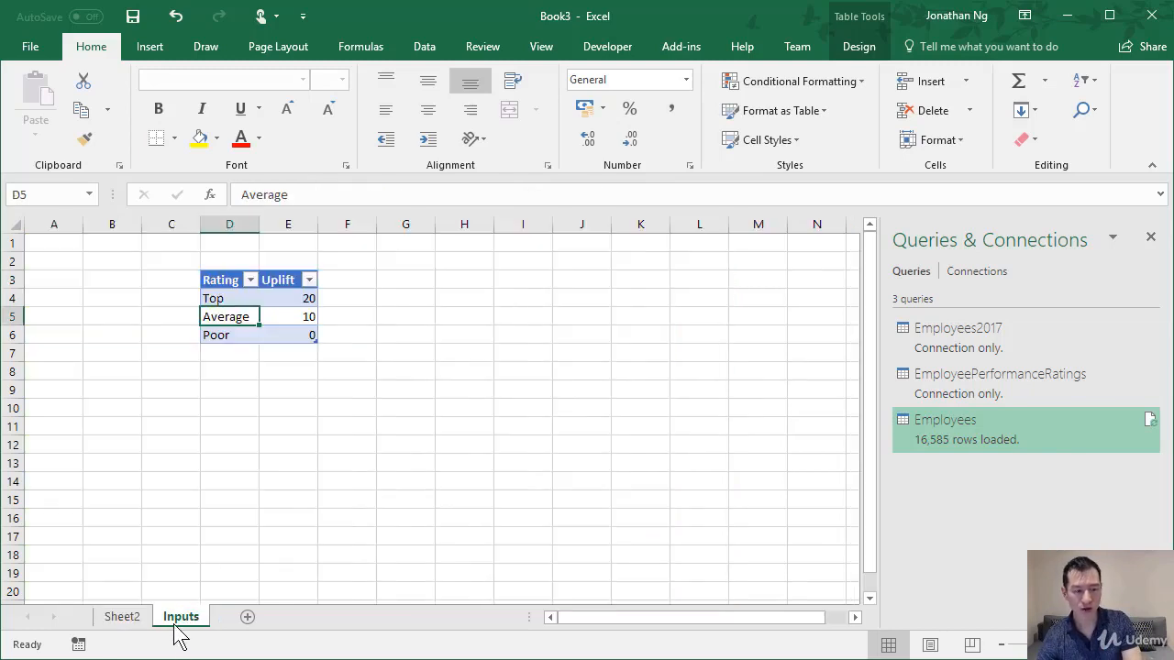
{"action": "left_click", "coordinate": [225, 389]}
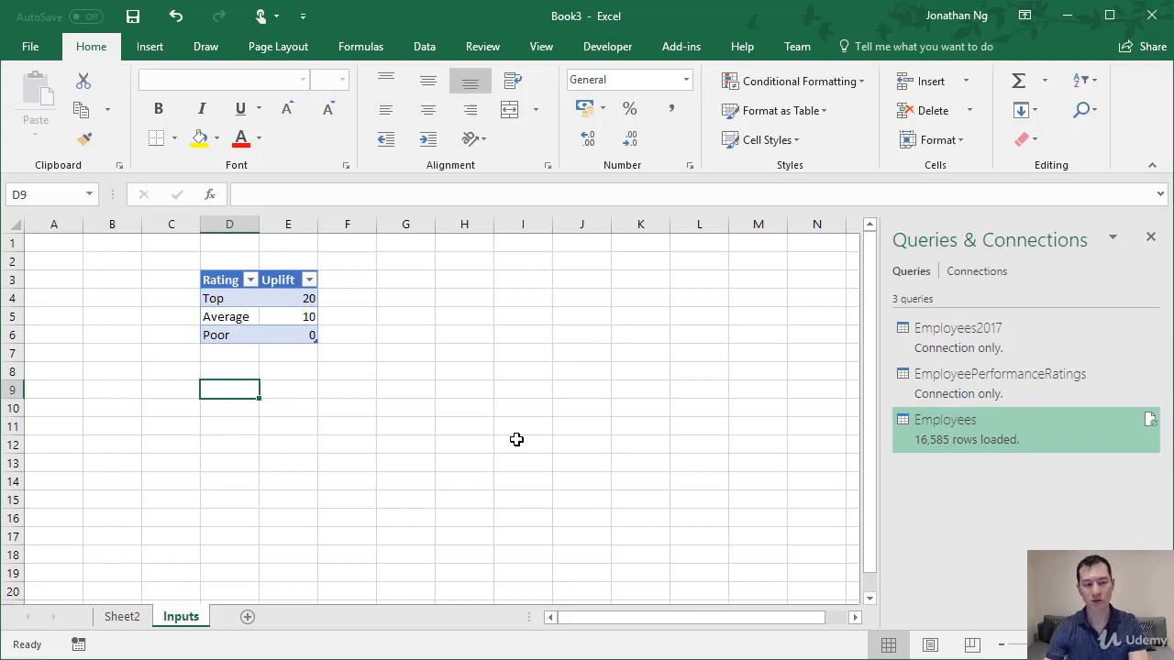
{"action": "type", "text": "P"}
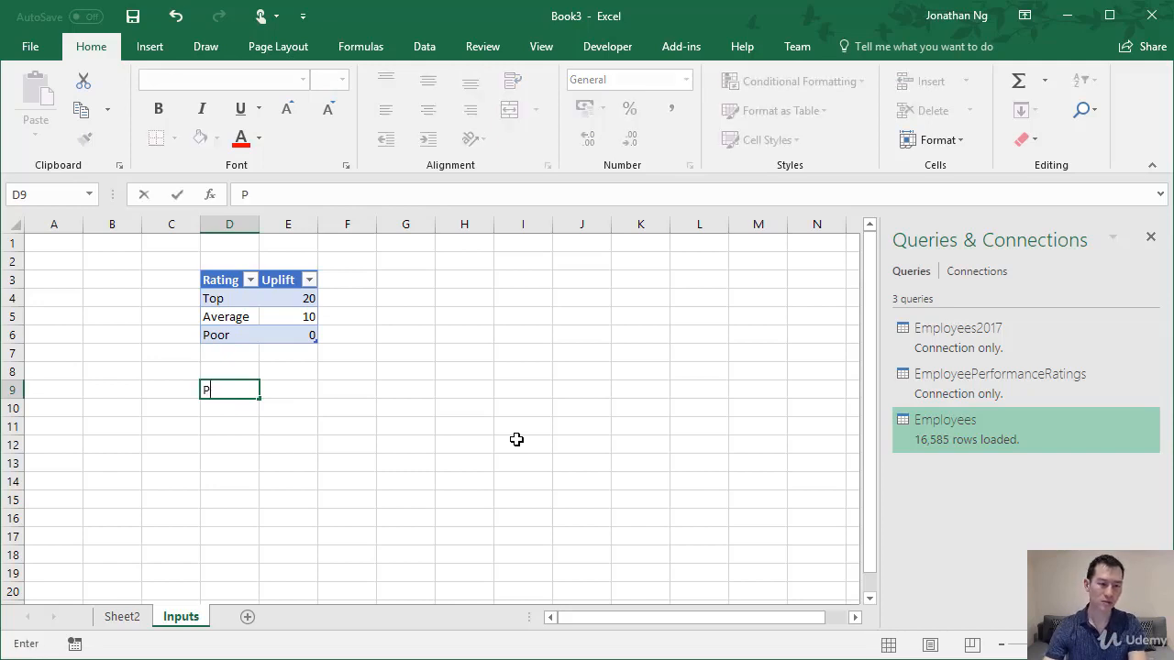
{"action": "type", "text": "ro"}
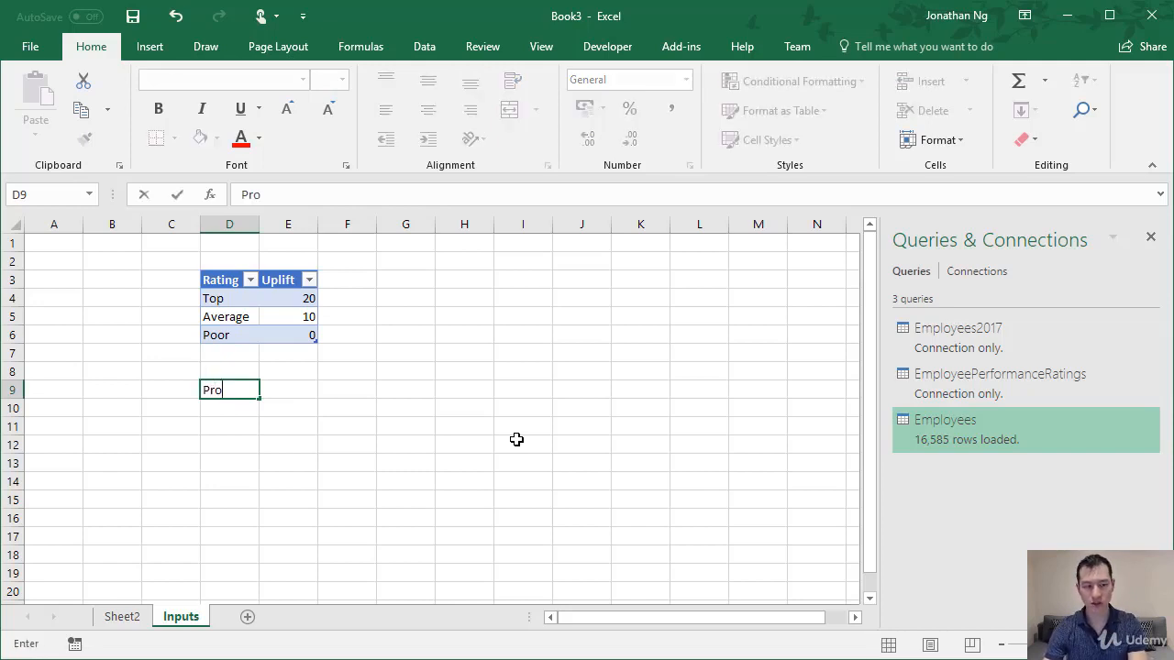
{"action": "type", "text": "jected Co"}
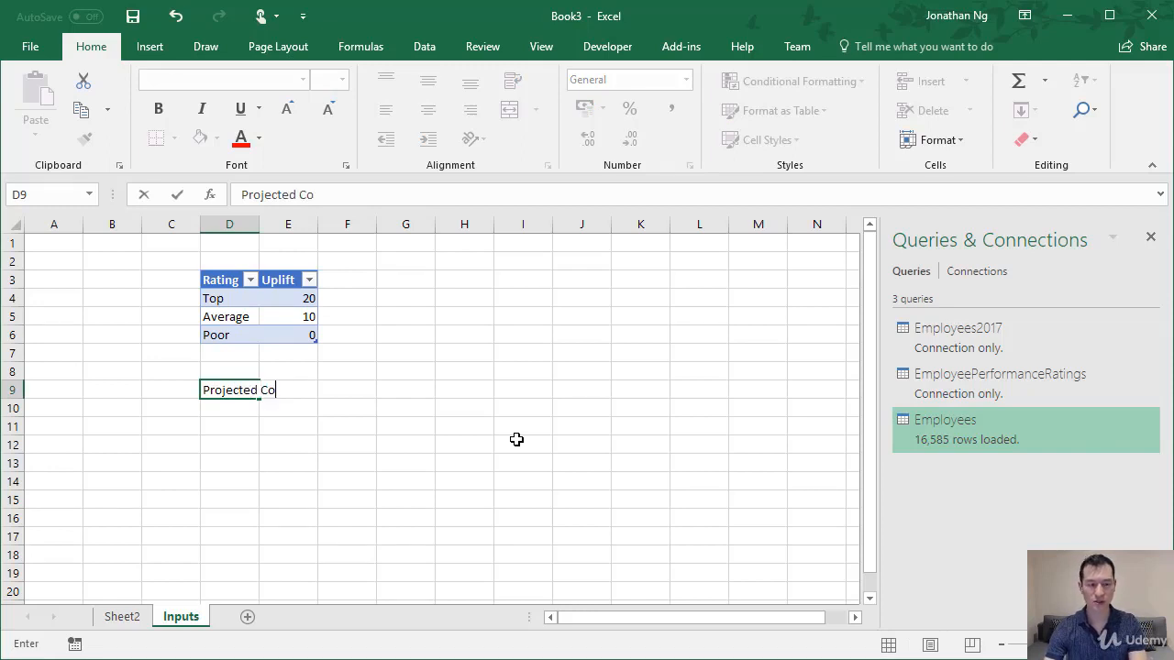
{"action": "type", "text": "mpensation Cost"}
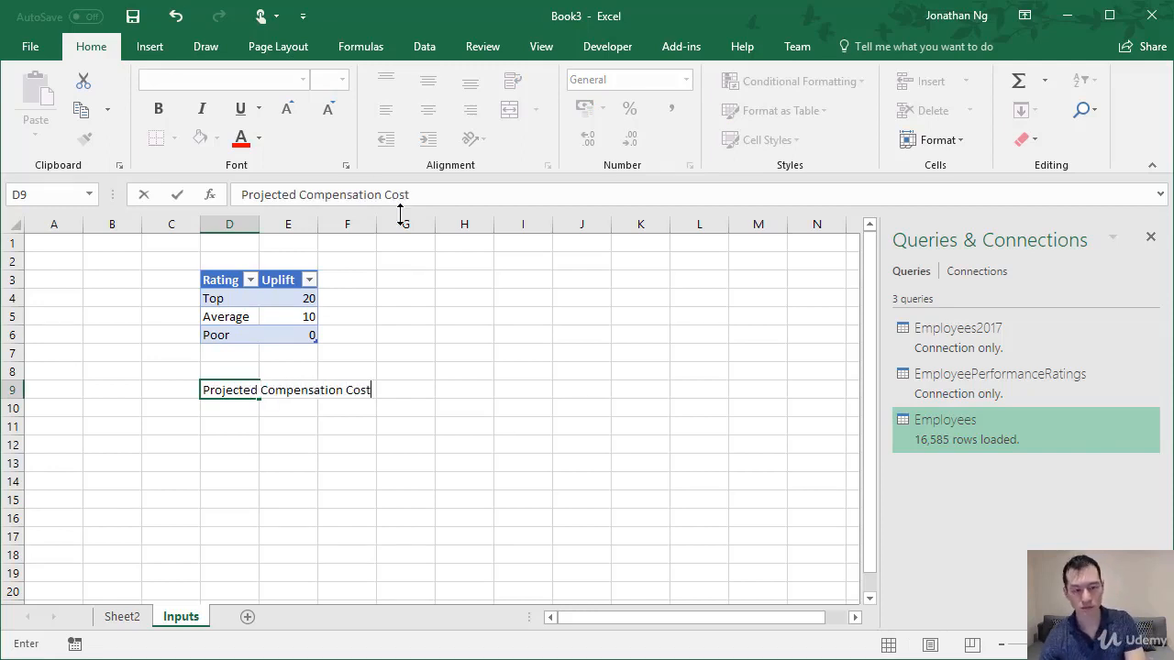
{"action": "key", "text": "Return"}
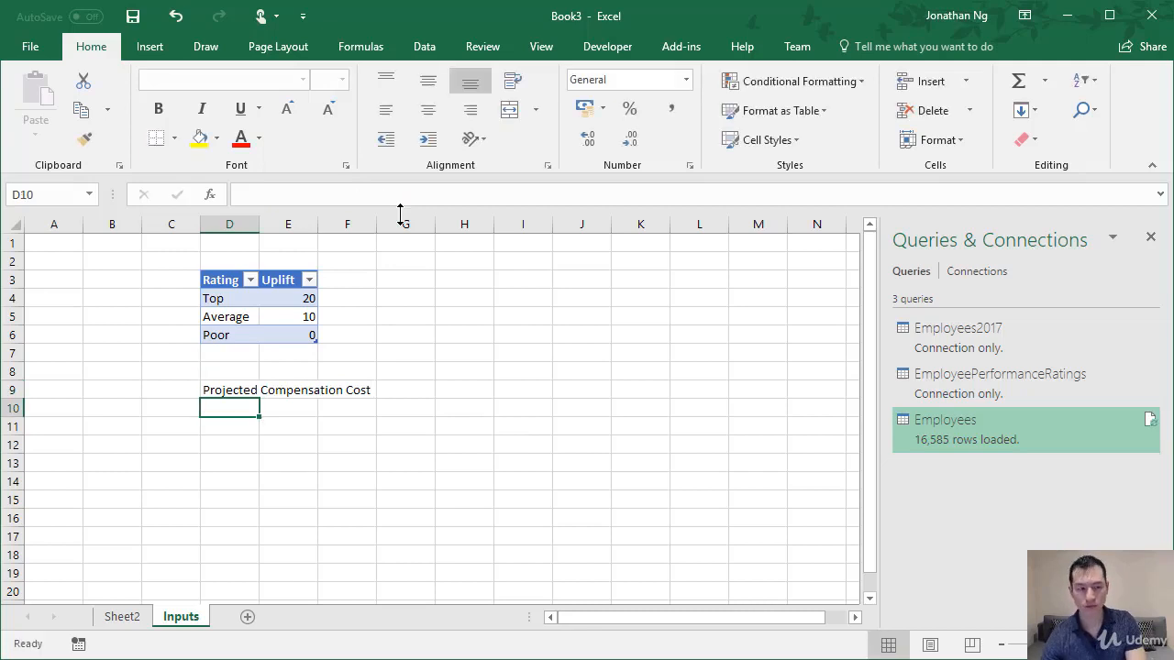
{"action": "double_click", "coordinate": [257, 224]}
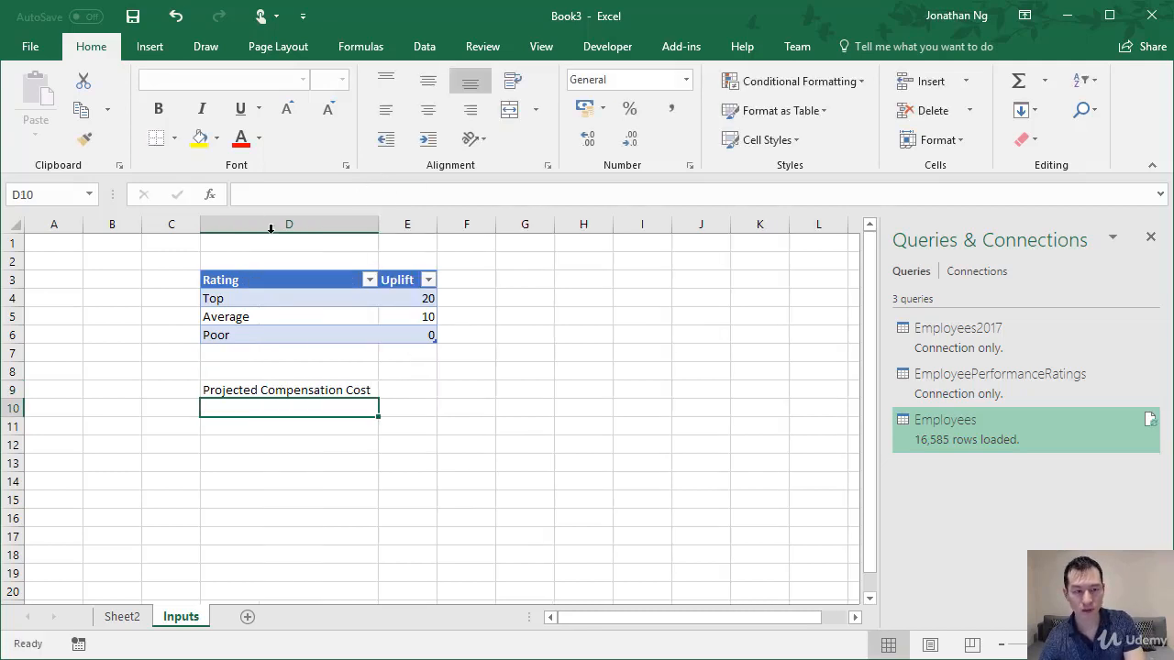
Total the employees' adjusted salaries in E9 beside the projected cost label with =SUM(Employees[AdjustedSalary]).
{"action": "left_click", "coordinate": [415, 389]}
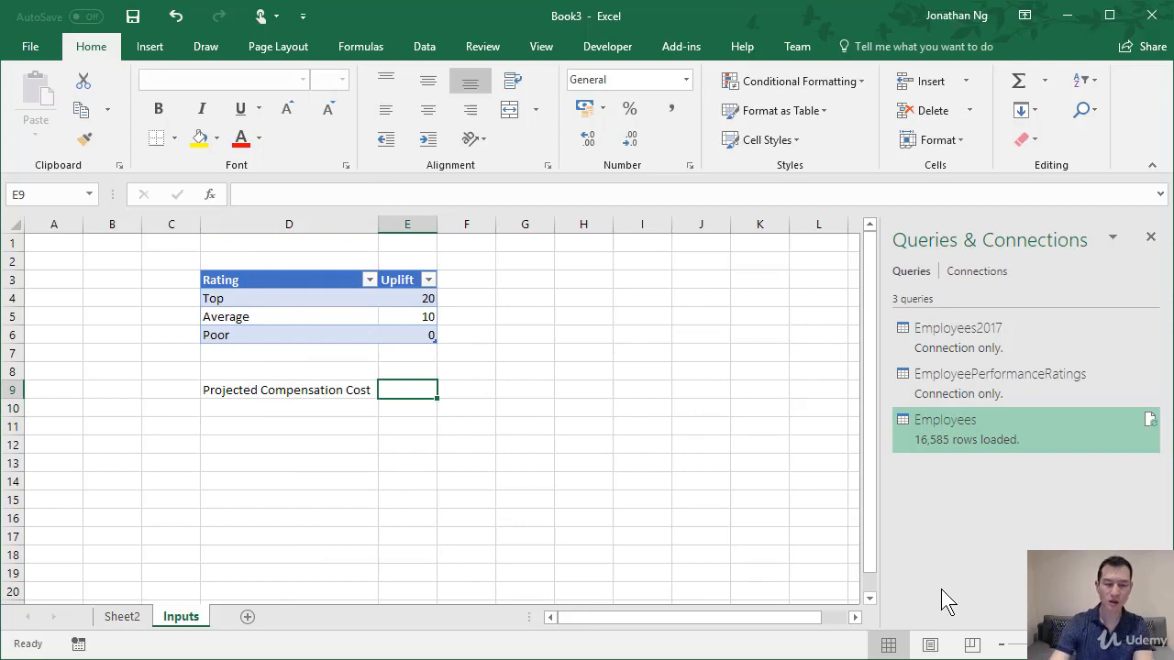
{"action": "type", "text": "=sum"}
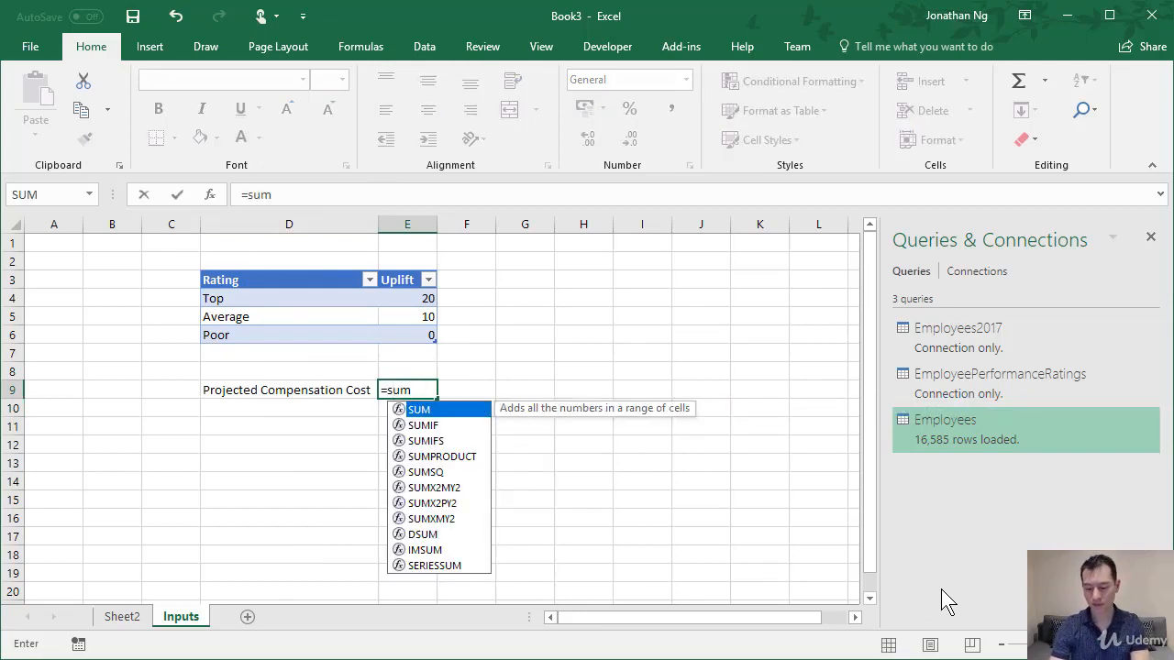
{"action": "key", "text": "Tab"}
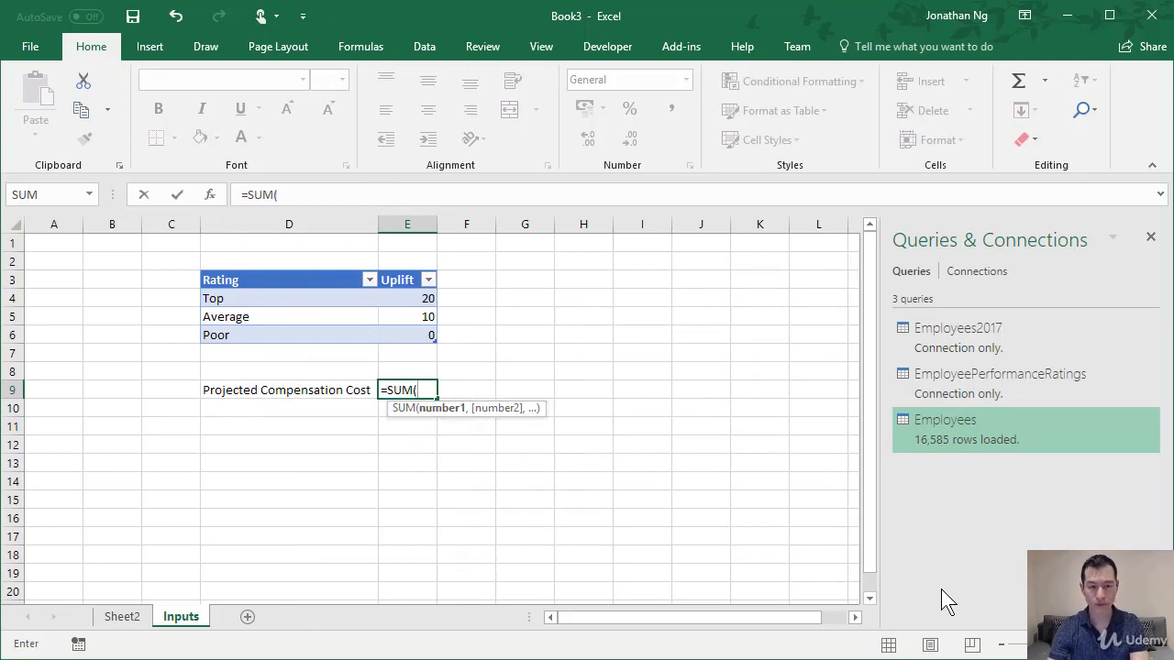
{"action": "type", "text": "emp"}
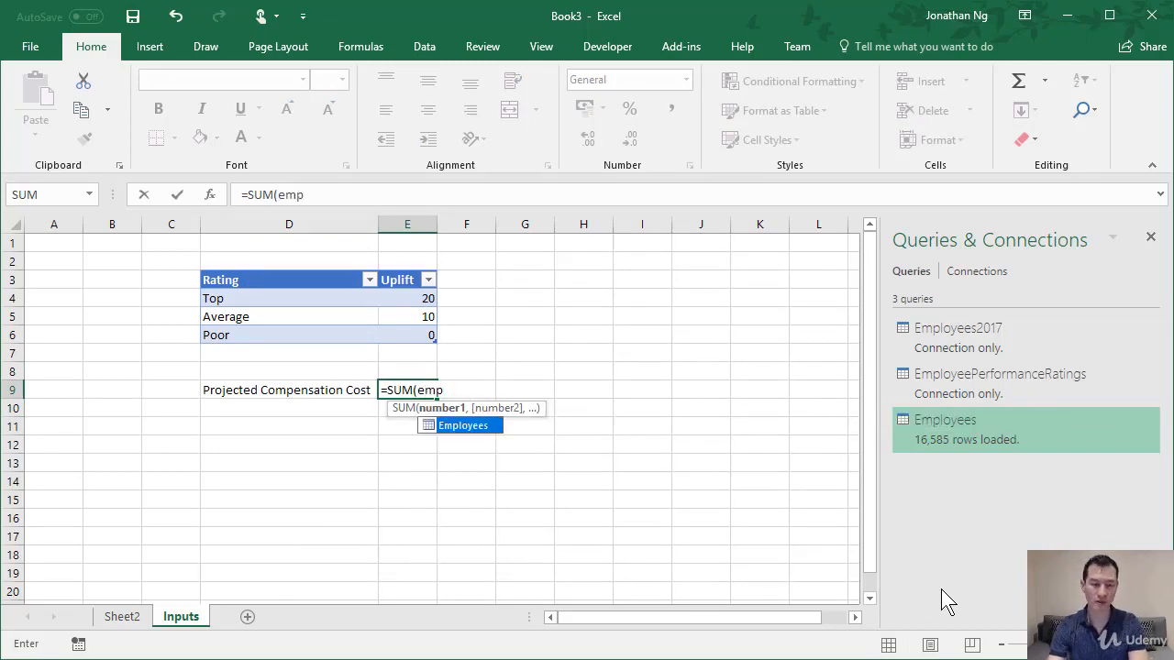
{"action": "key", "text": "Tab"}
{"action": "type", "text": "["}
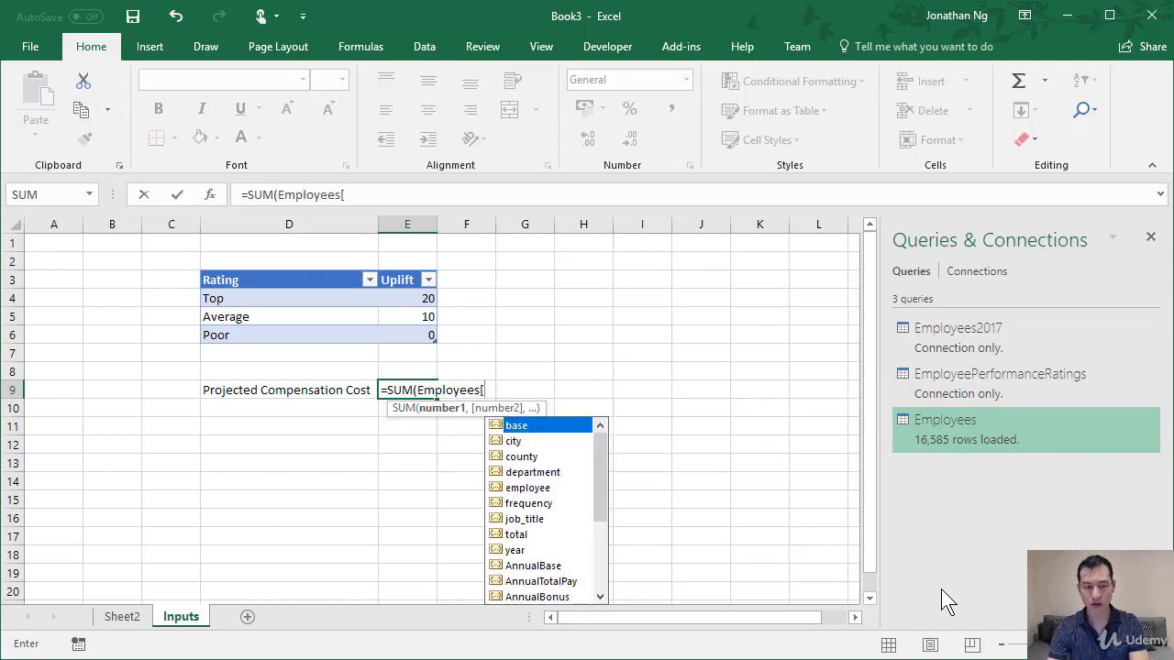
{"action": "type", "text": "adju"}
{"action": "key", "text": "Tab"}
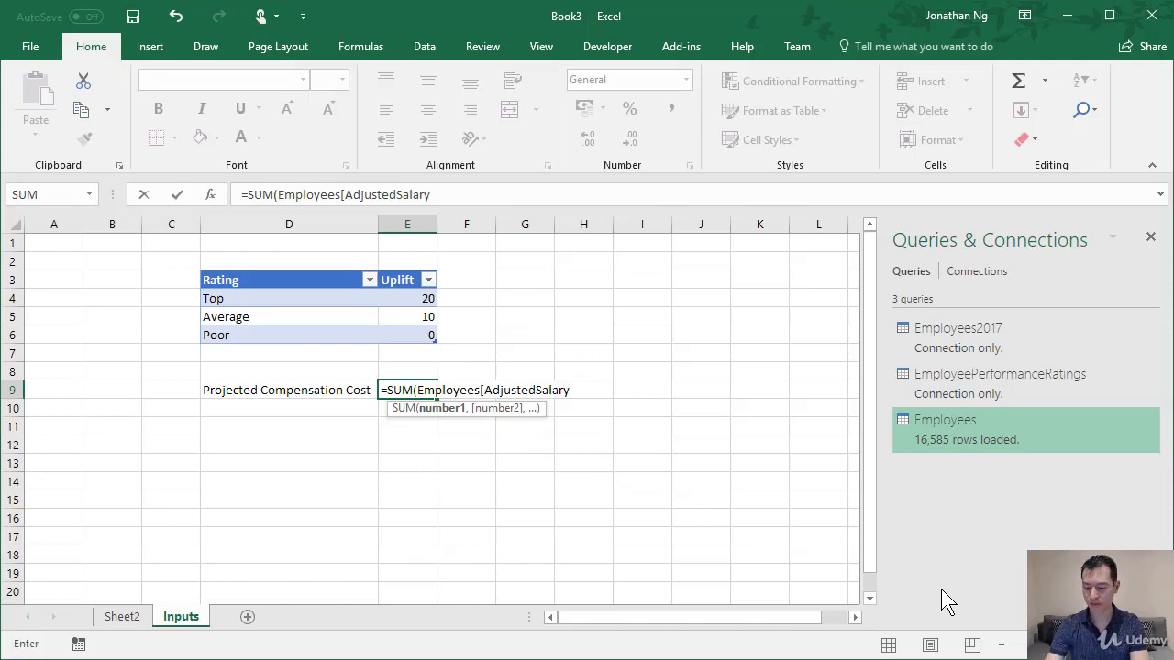
{"action": "type", "text": "])"}
{"action": "key", "text": "Return"}
{"action": "key", "text": "Up"}
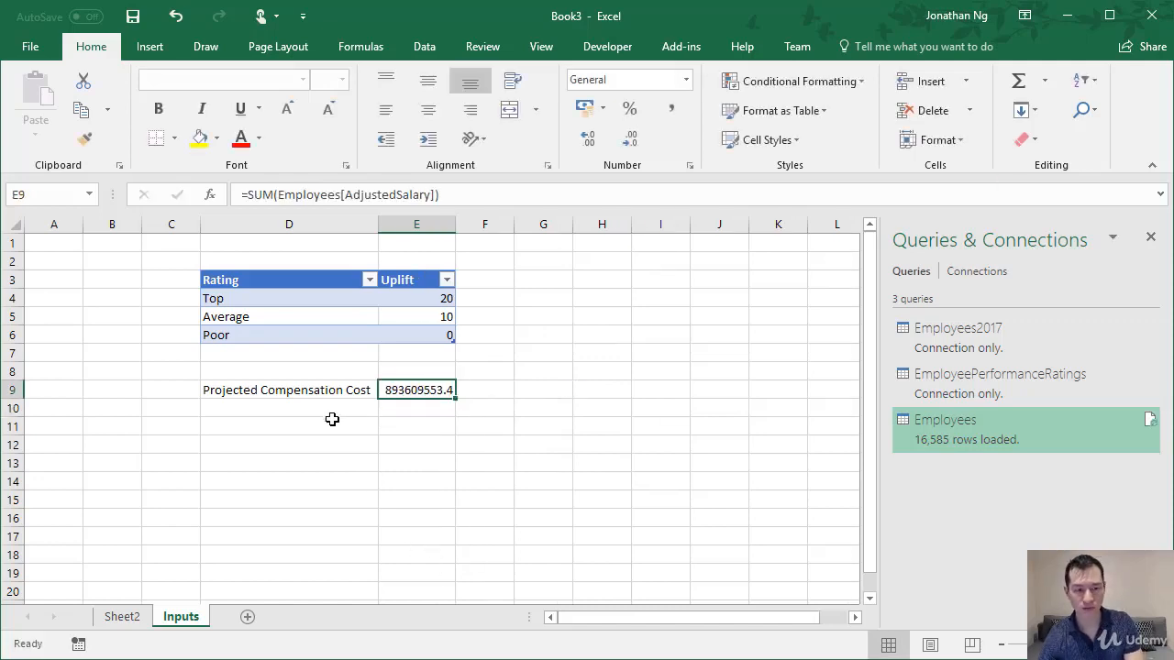
Label cell D8, directly above the projected cost label, "Original Compensation Cost".
{"action": "left_click", "coordinate": [369, 371]}
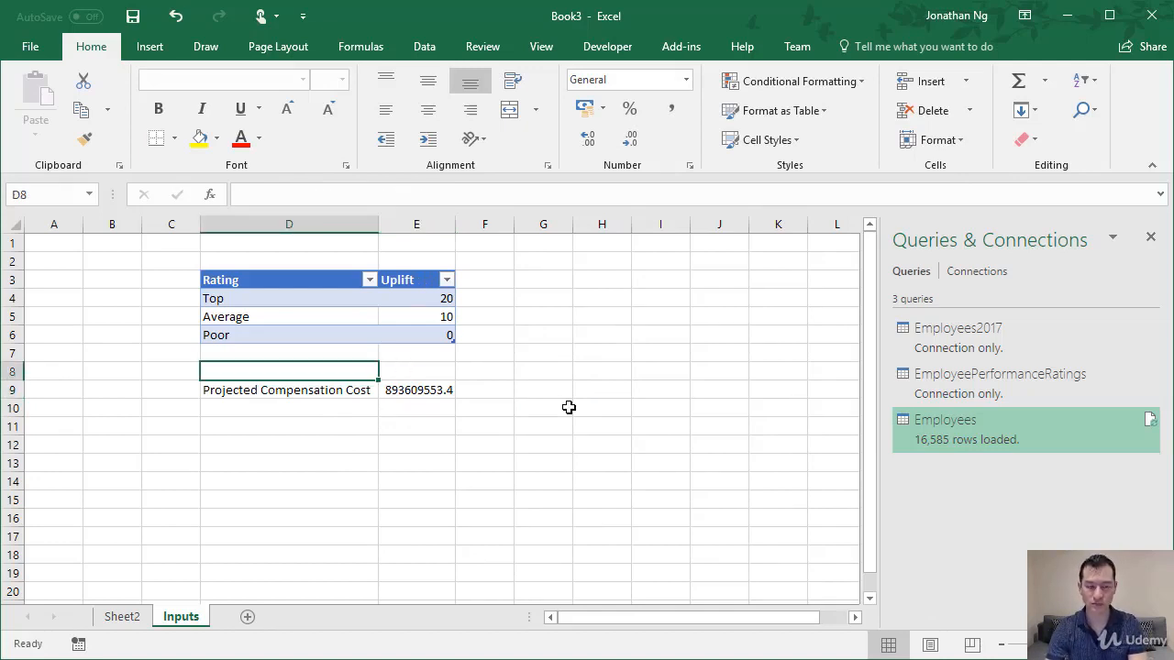
{"action": "type", "text": "Original"}
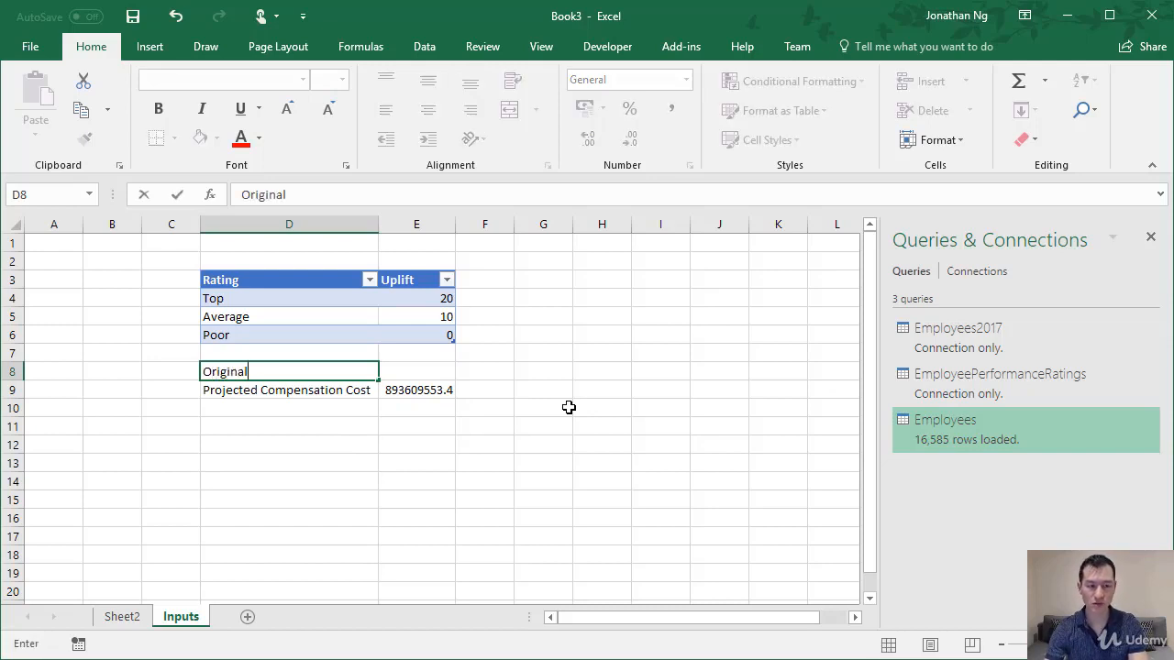
{"action": "type", "text": " Compensa"}
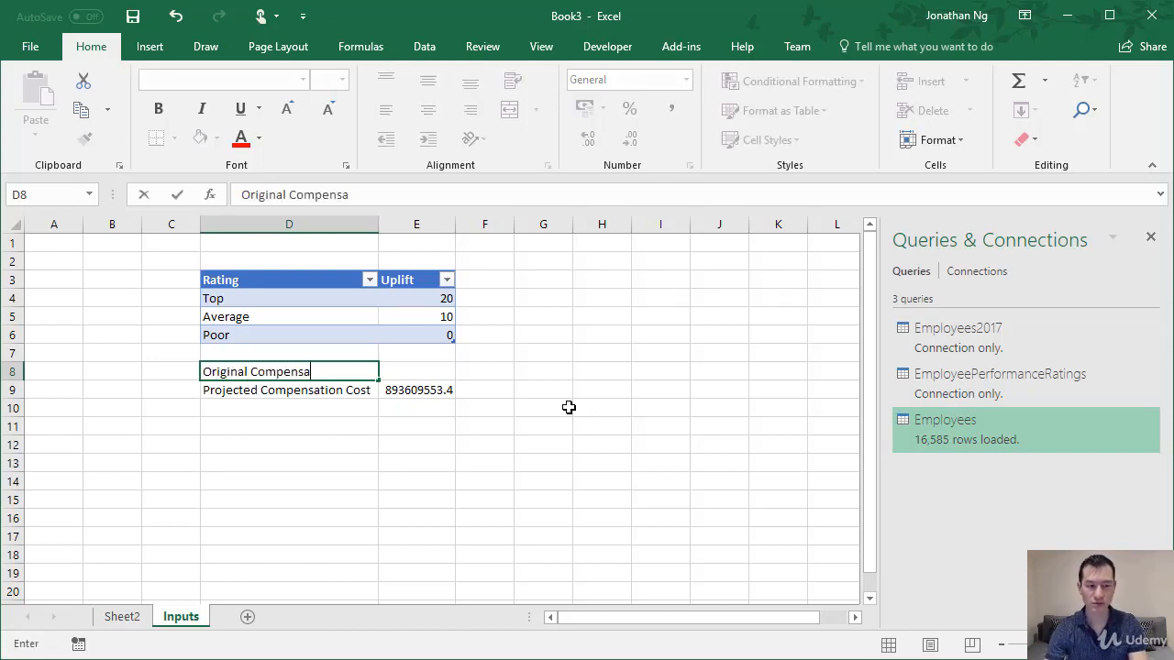
{"action": "type", "text": "tion Cost"}
{"action": "key", "text": "Tab"}
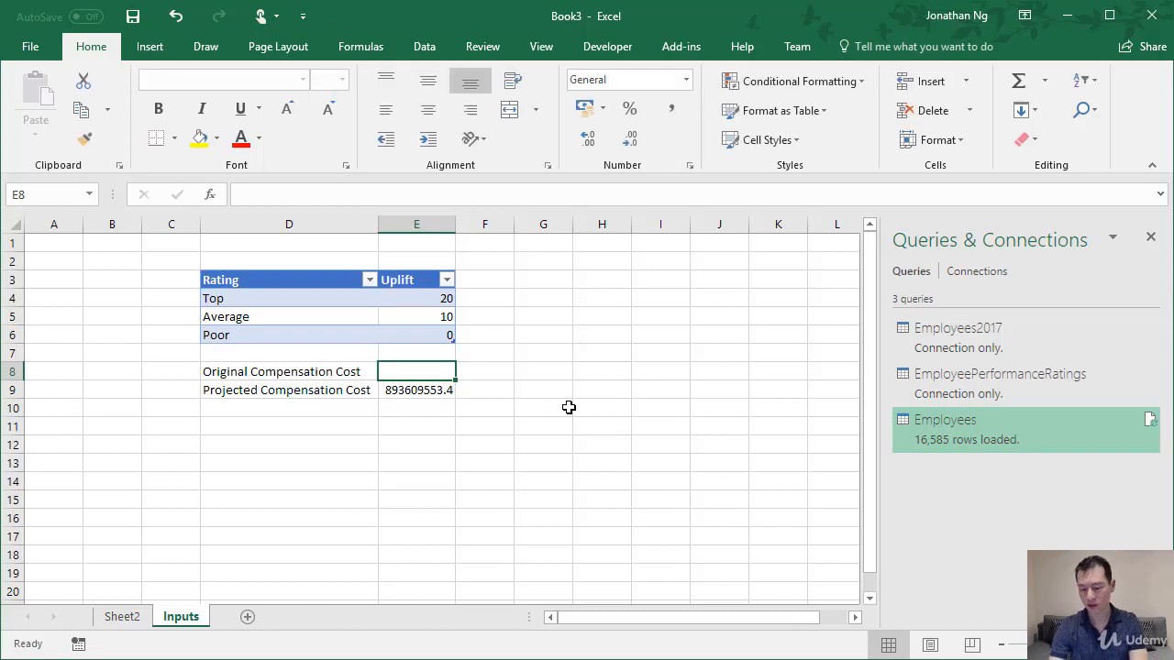
Total the employees' annual base pay in E8 with the formula =SUM(Employees[AnnualBase]).
{"action": "type", "text": "=sum"}
{"action": "key", "text": "Tab"}
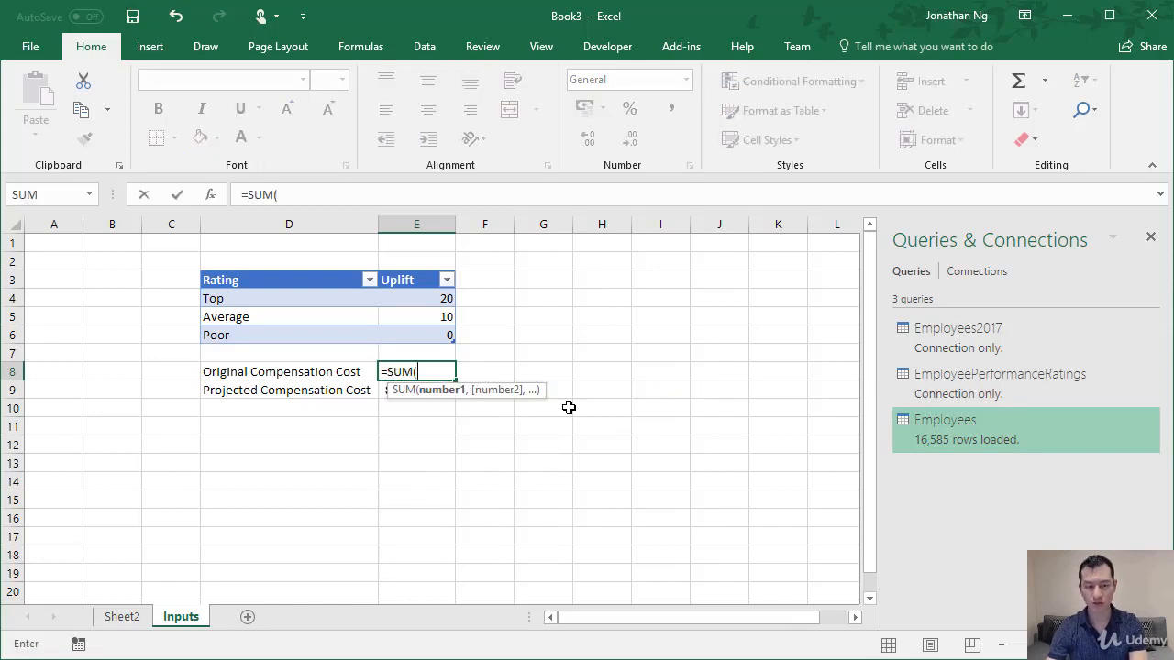
{"action": "type", "text": "emplo"}
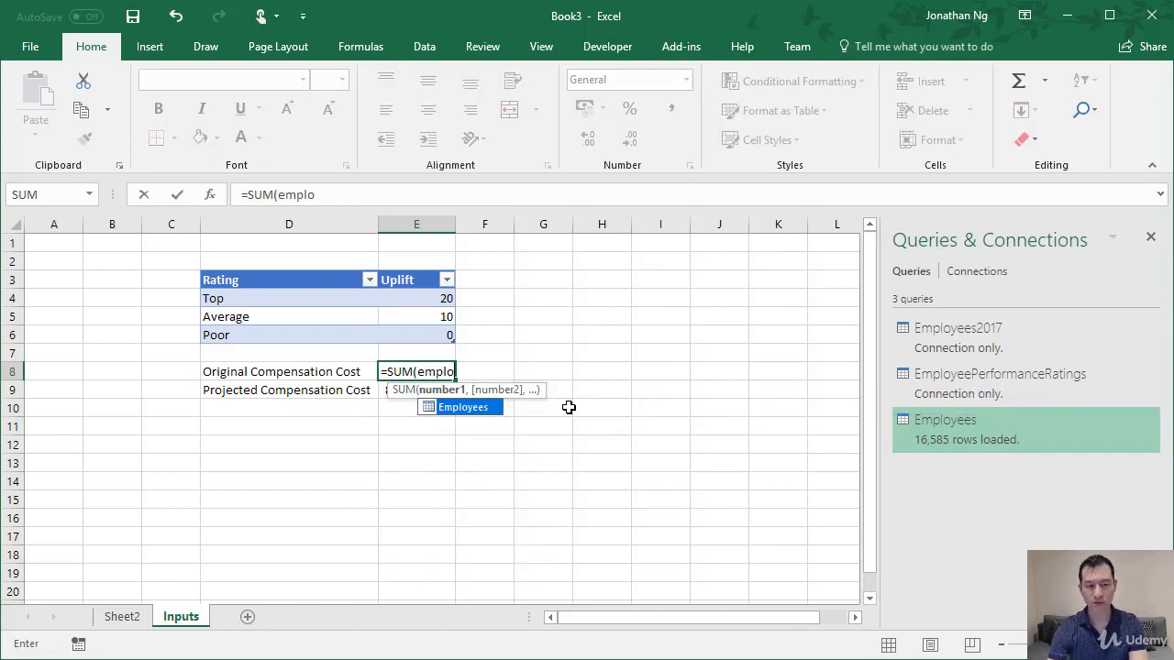
{"action": "key", "text": "Tab"}
{"action": "type", "text": "[base"}
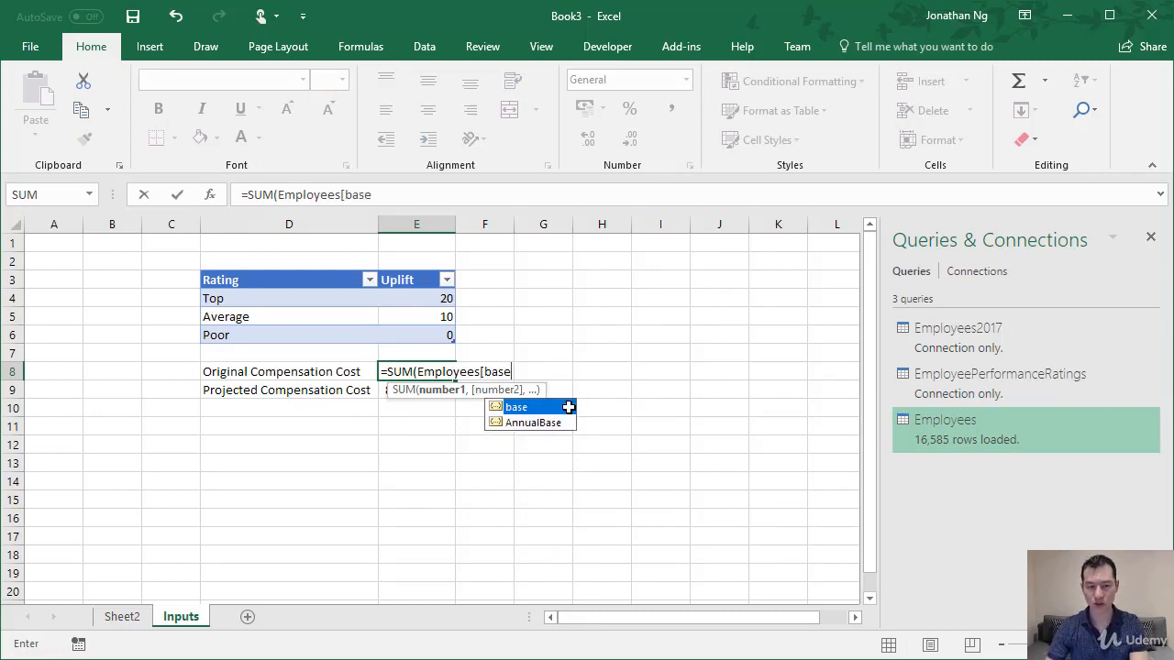
{"action": "key", "text": "Down"}
{"action": "key", "text": "Tab"}
{"action": "type", "text": "]"}
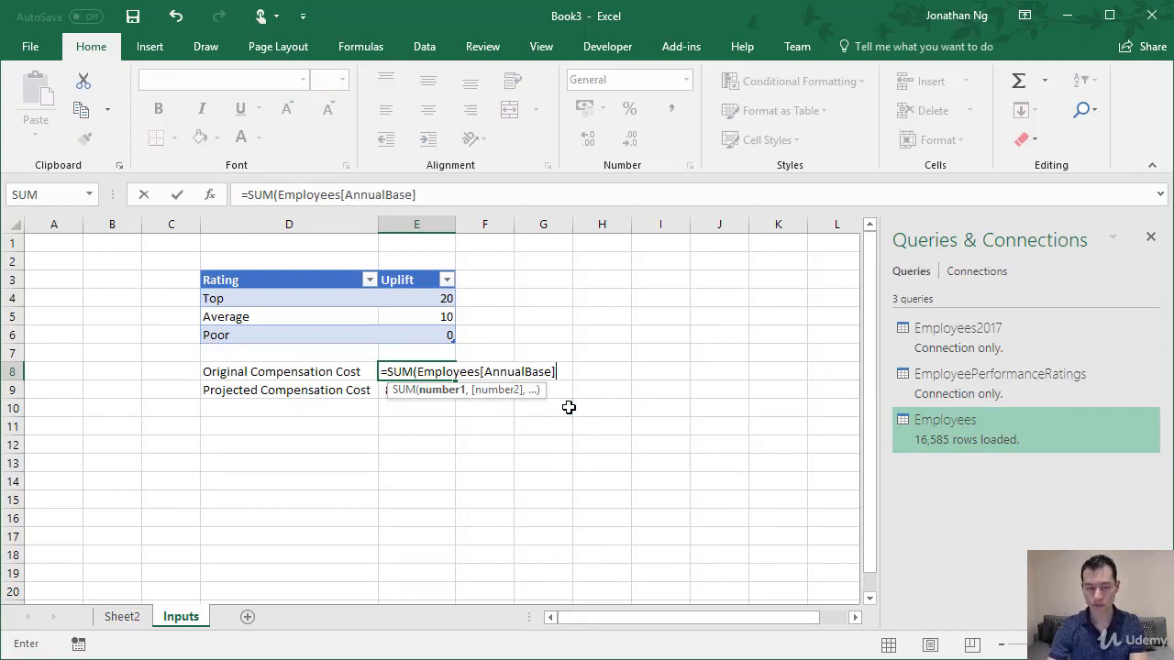
{"action": "key", "text": "Return"}
Format the two compensation totals in E8:E9 with thousands separators and no decimal places.
{"action": "key", "text": "Up"}
{"action": "key", "text": "Right"}
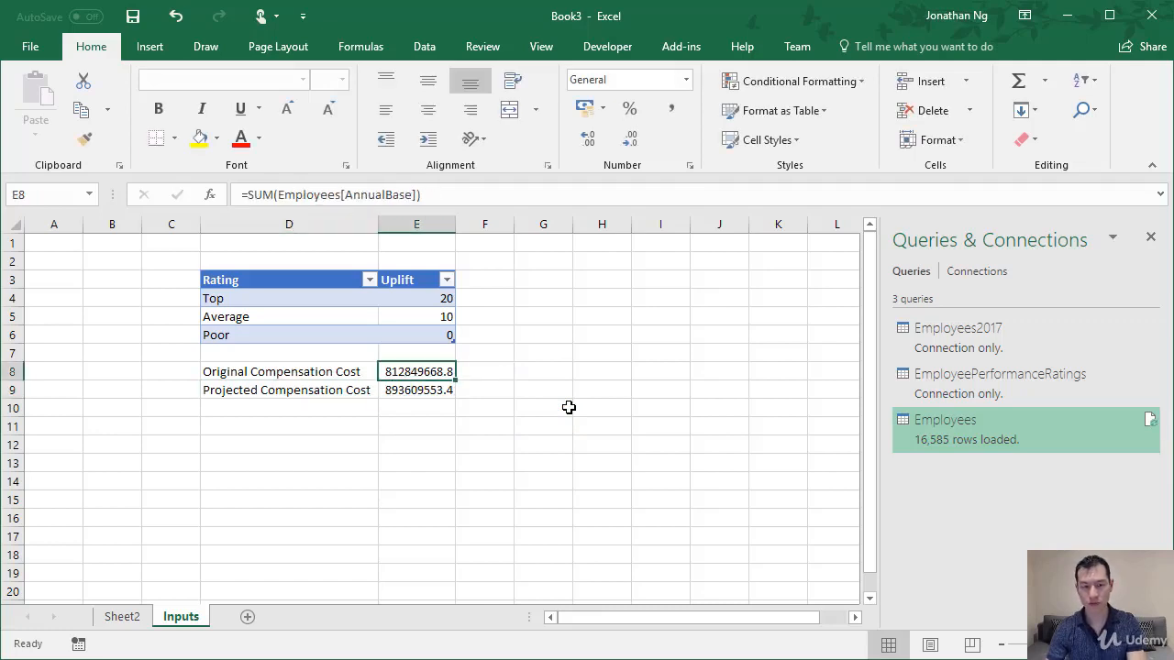
{"action": "key", "text": "shift+Down"}
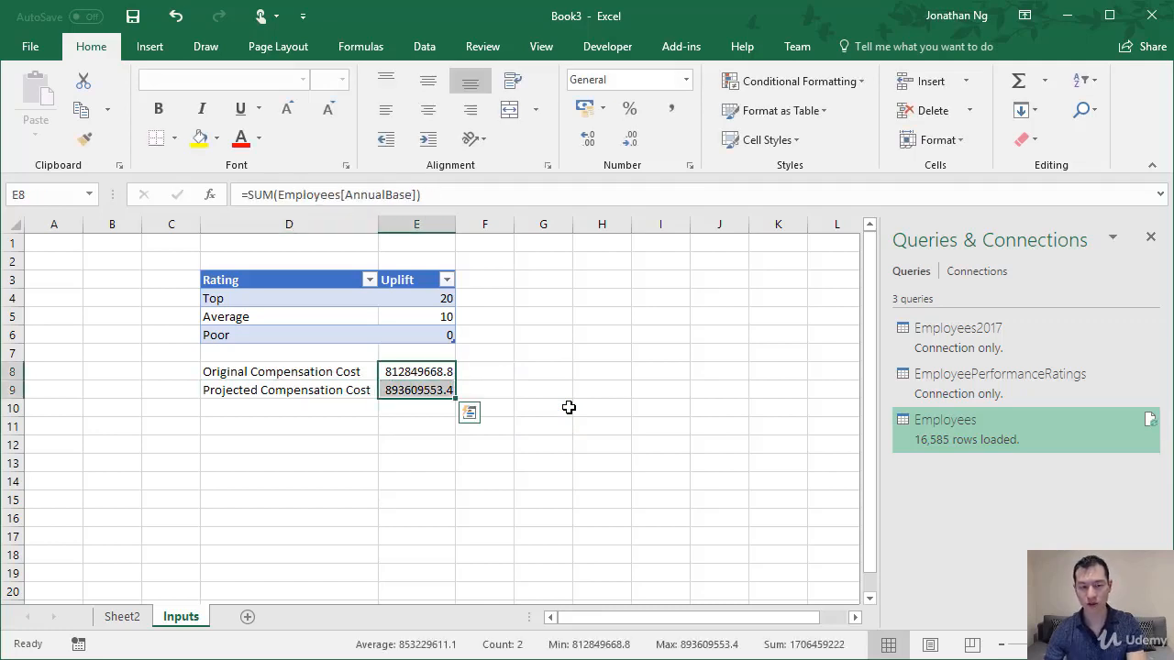
{"action": "left_click", "coordinate": [673, 110]}
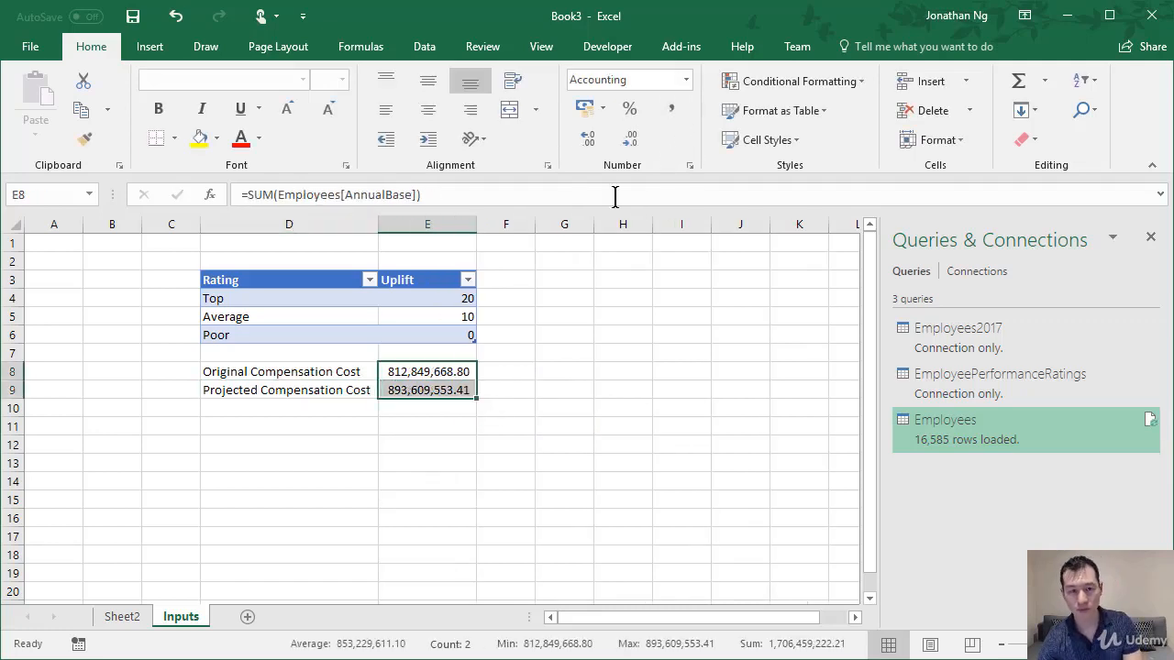
{"action": "double_click", "coordinate": [642, 143]}
{"action": "left_click", "coordinate": [408, 424]}
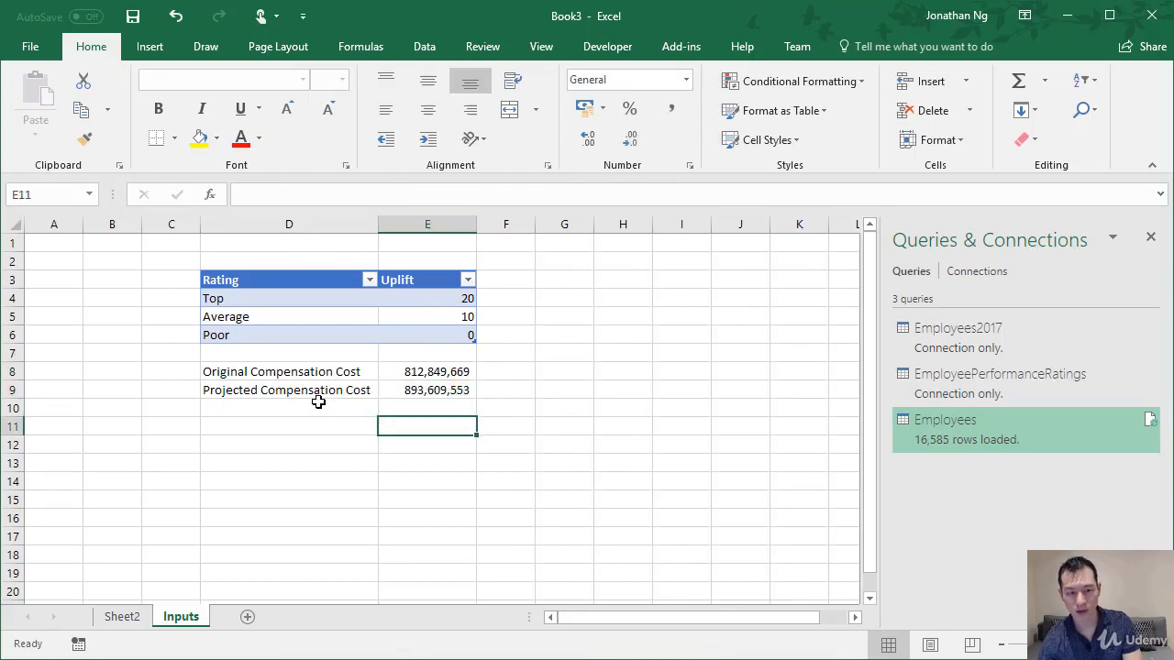
Examine the original compensation total, the uplift assumptions in the rating table and the projected compensation total.
{"action": "left_click", "coordinate": [406, 371]}
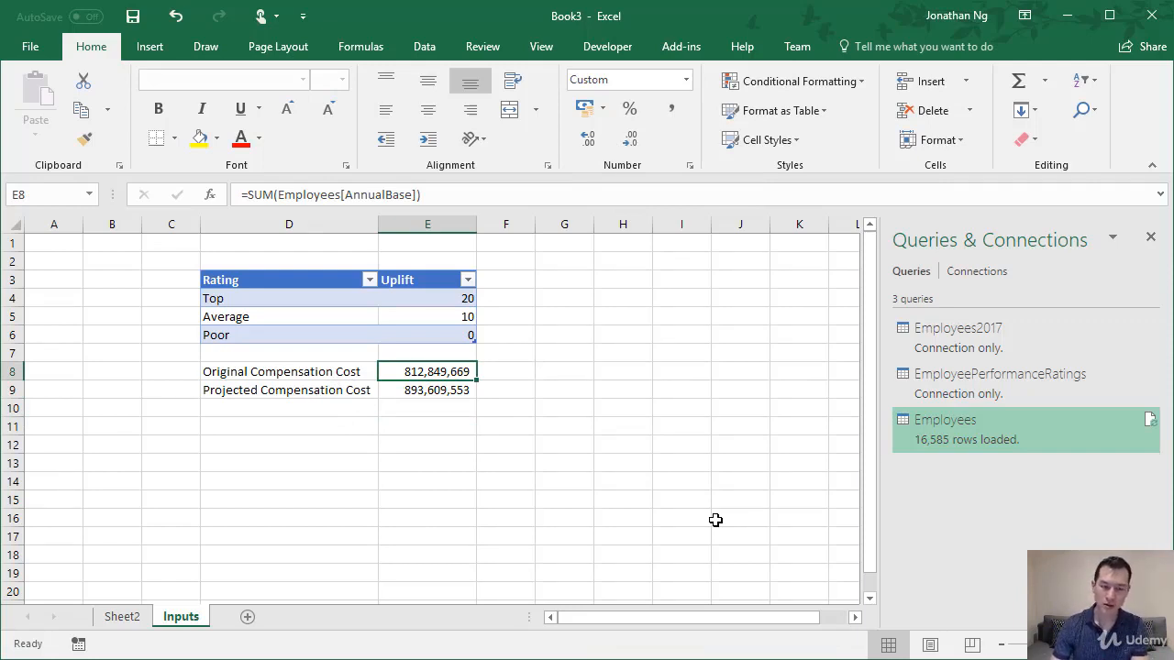
{"action": "key", "text": "Up"}
{"action": "key", "text": "Up"}
{"action": "key", "text": "Up"}
{"action": "key", "text": "Up"}
{"action": "key", "text": "Left"}
{"action": "key", "text": "Down"}
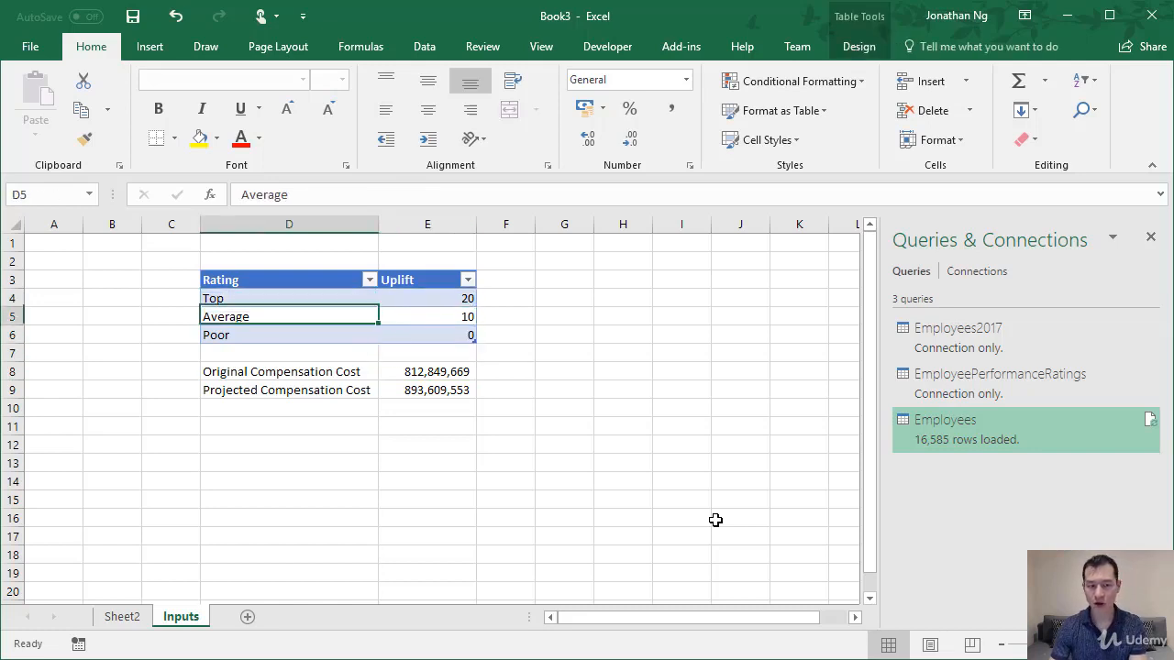
{"action": "key", "text": "Right"}
{"action": "key", "text": "Down"}
{"action": "key", "text": "Down"}
{"action": "key", "text": "Down"}
{"action": "key", "text": "Down"}
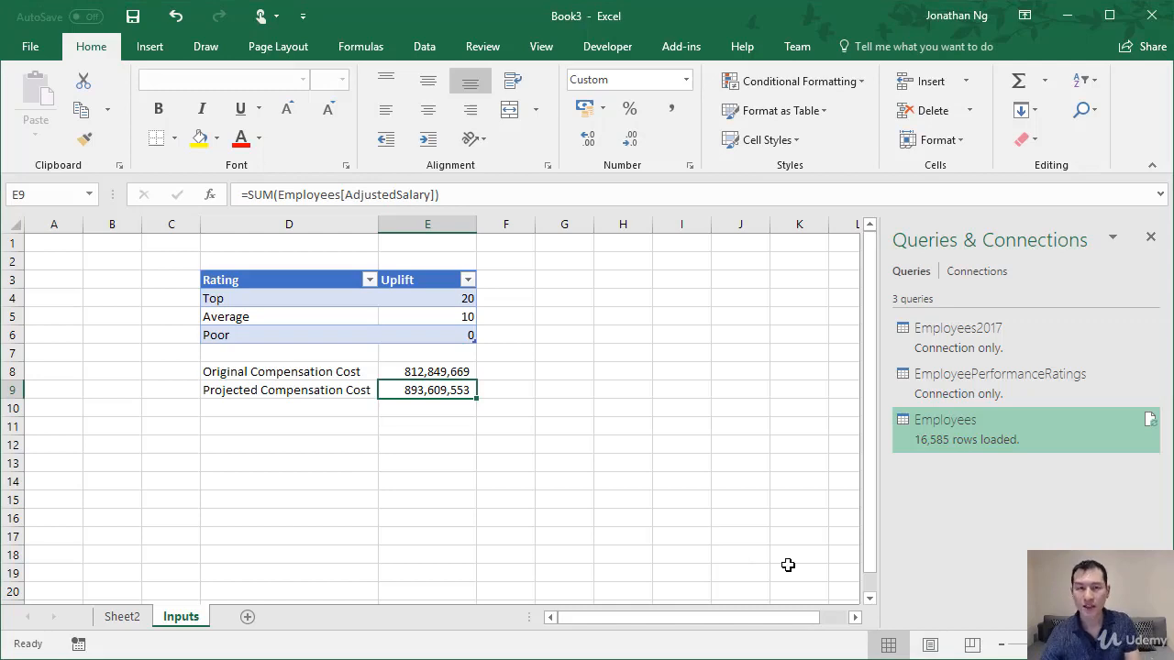
Set the uplift for the Top rating to 15 and check the projected compensation cost in E9.
{"action": "left_click", "coordinate": [435, 299]}
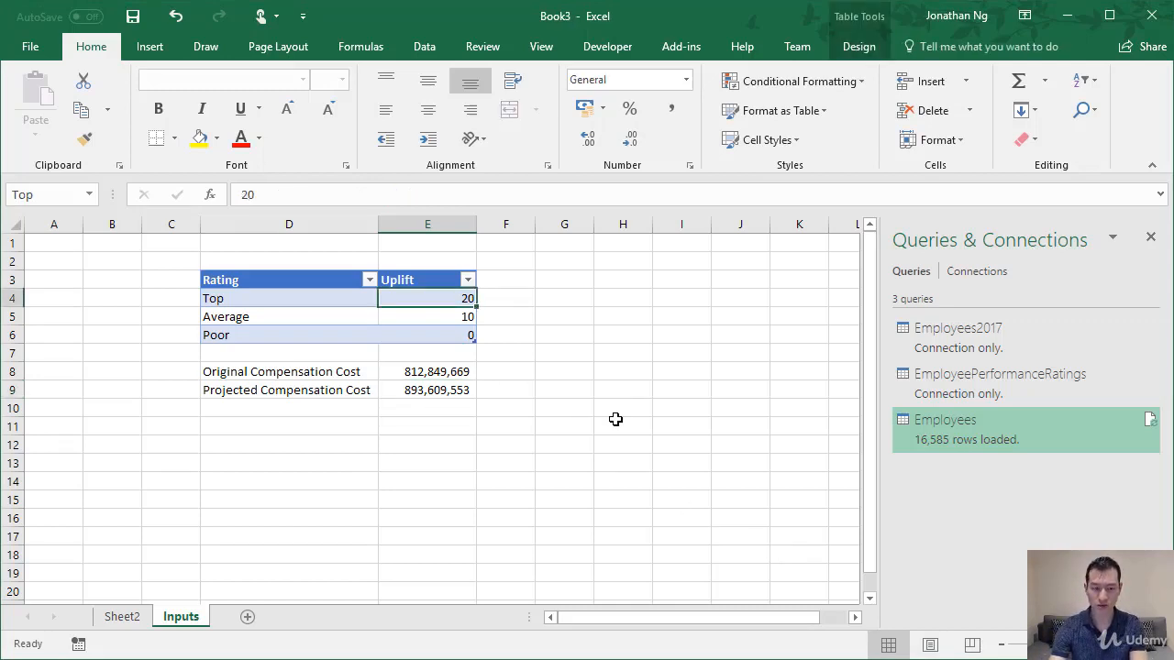
{"action": "type", "text": "15"}
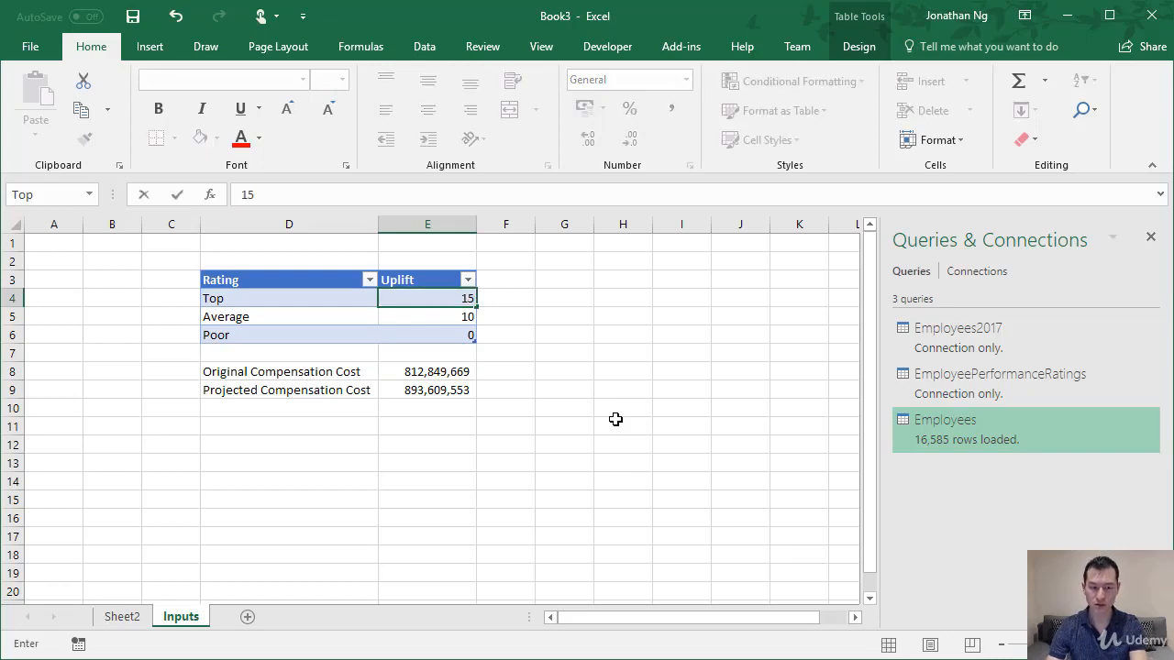
{"action": "key", "text": "Return"}
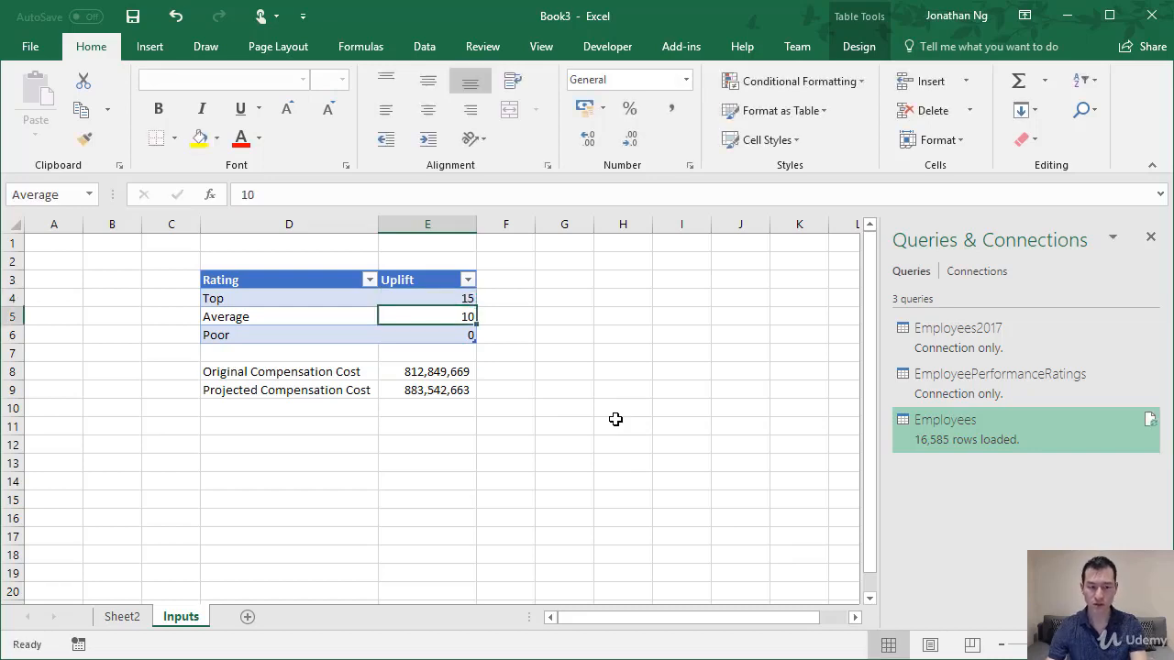
{"action": "left_click", "coordinate": [388, 395]}
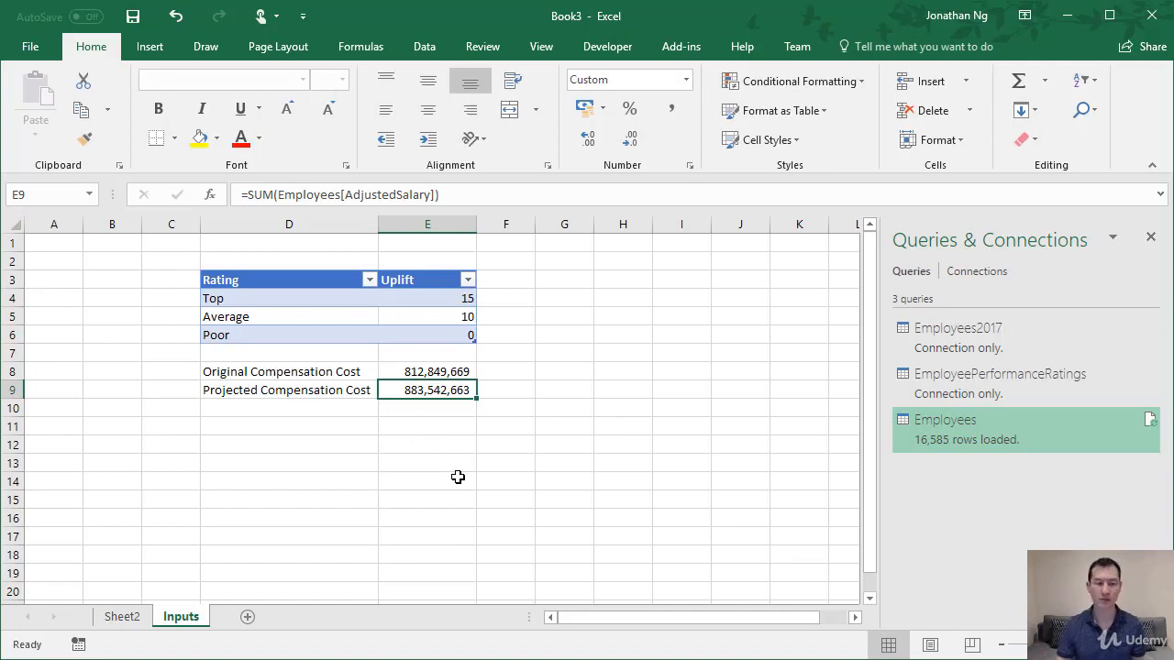